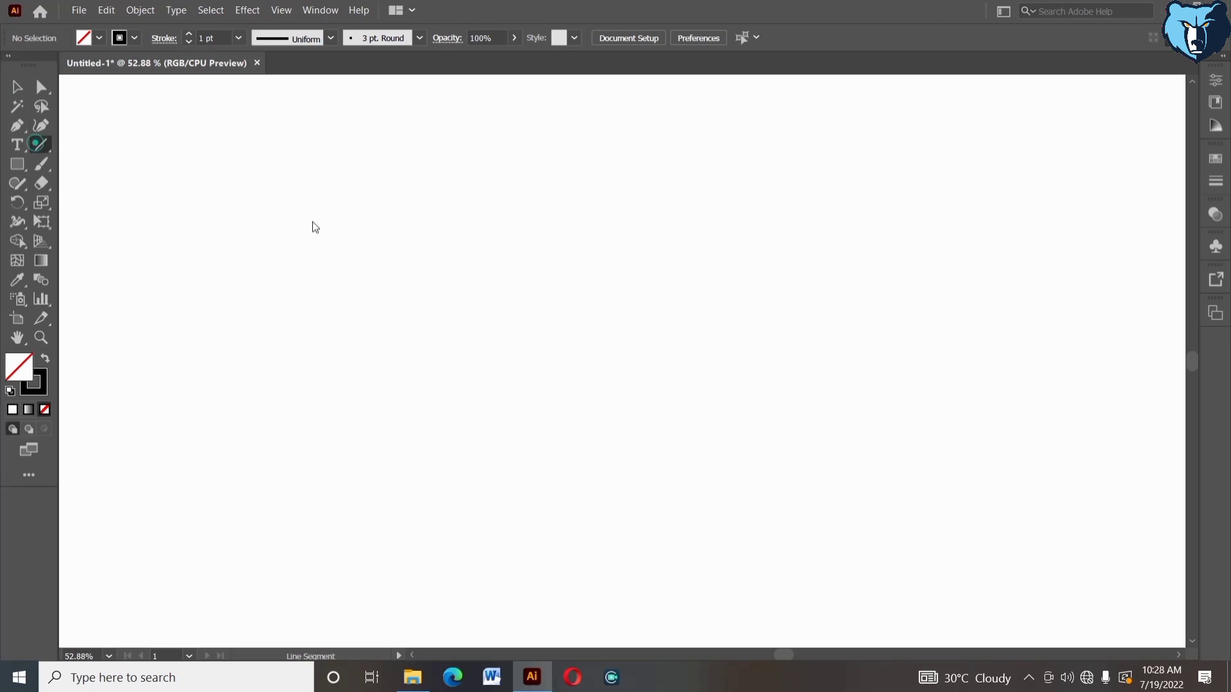
Draw a horizontal line about 1194 px long across the empty artboard.
{"action": "left_click_drag", "start_coordinate": [328, 151], "coordinate": [964, 151]}
Duplicate the line into eight evenly spaced horizontal lines and align their centres.
{"action": "left_click", "coordinate": [19, 91]}
{"action": "left_click_drag", "start_coordinate": [649, 151], "coordinate": [647, 193]}
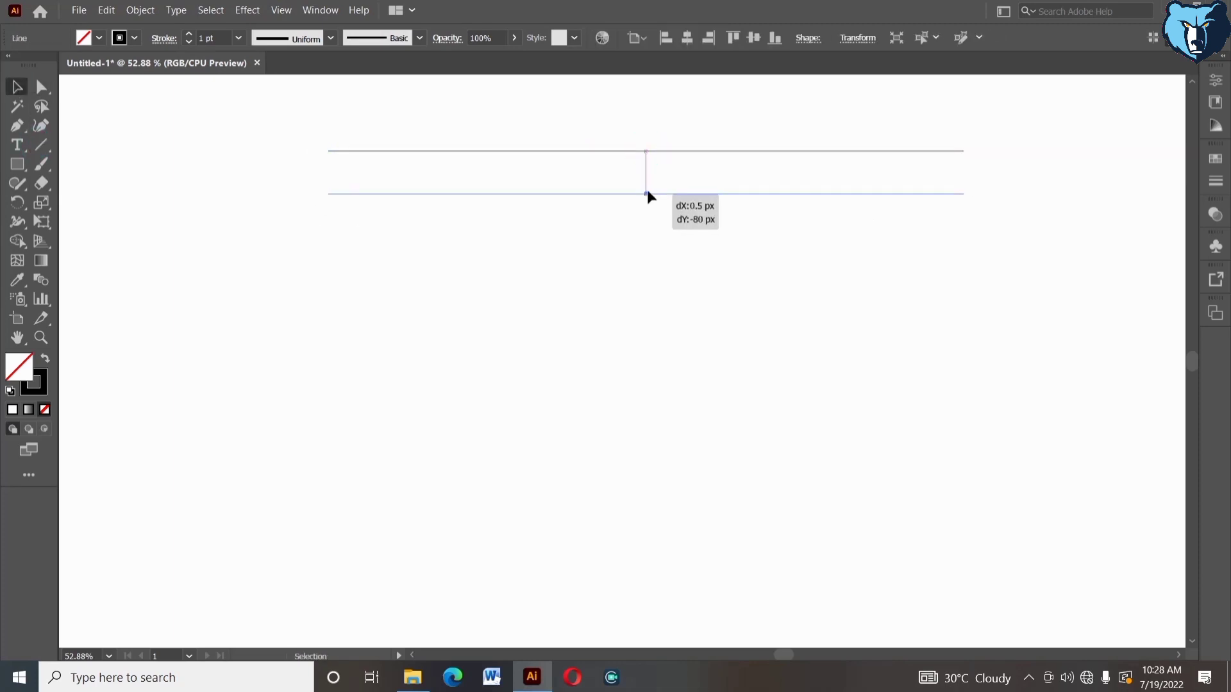
{"action": "key", "text": "ctrl+d"}
{"action": "key", "text": "ctrl+d"}
{"action": "key", "text": "ctrl+d"}
{"action": "key", "text": "ctrl+d"}
{"action": "key", "text": "ctrl+d"}
{"action": "key", "text": "ctrl+d"}
{"action": "left_click", "coordinate": [536, 514]}
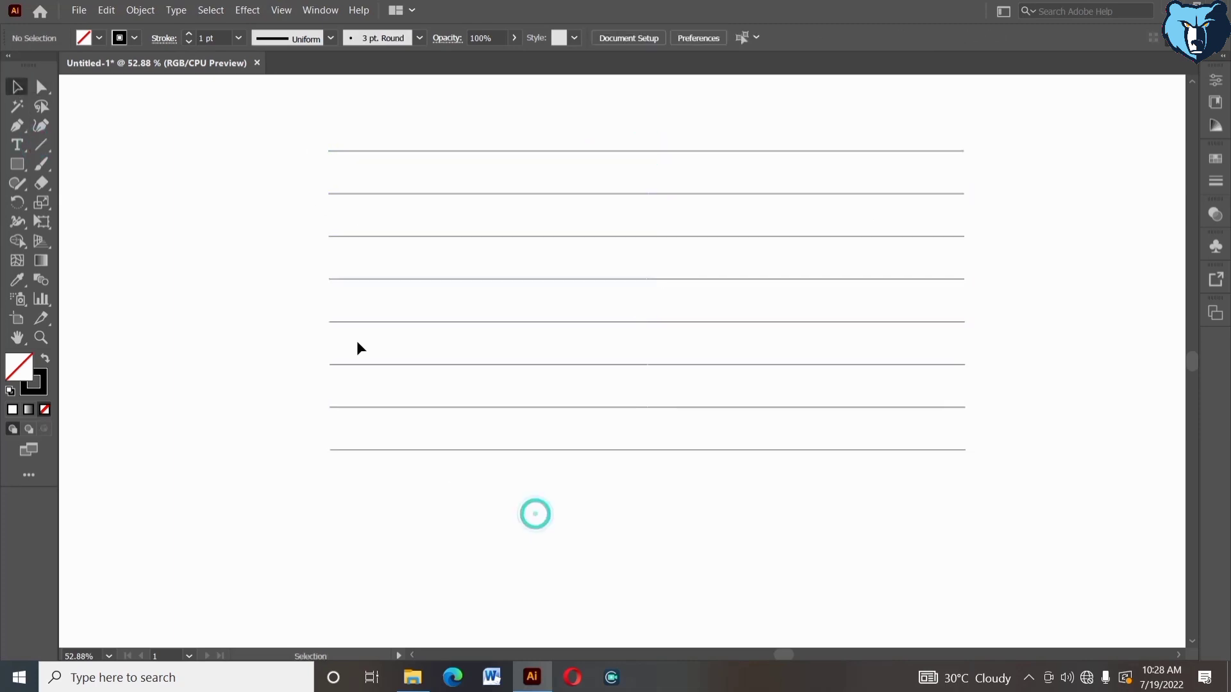
{"action": "left_click_drag", "start_coordinate": [292, 119], "coordinate": [377, 482]}
{"action": "left_click", "coordinate": [687, 44]}
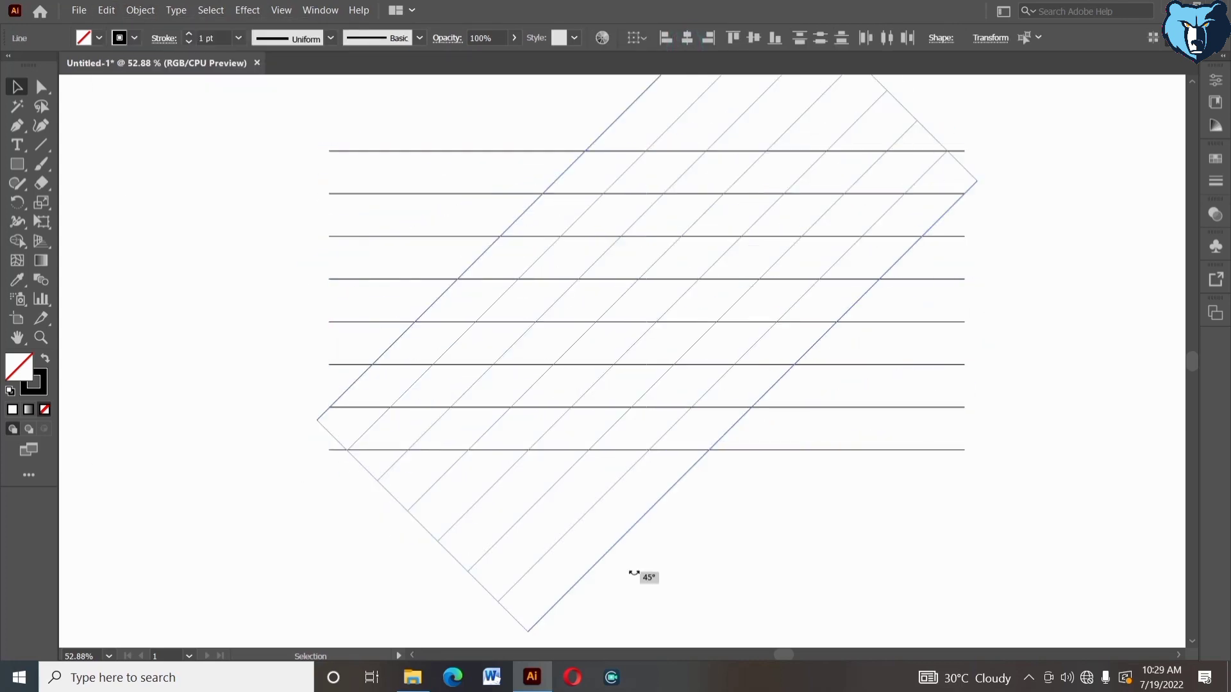
Rotate a copy of the lines 90° and remove the three rightmost verticals.
{"action": "left_click_drag", "start_coordinate": [324, 450], "coordinate": [718, 588]}
{"action": "left_click", "coordinate": [809, 483]}
{"action": "left_click_drag", "start_coordinate": [809, 483], "coordinate": [792, 492]}
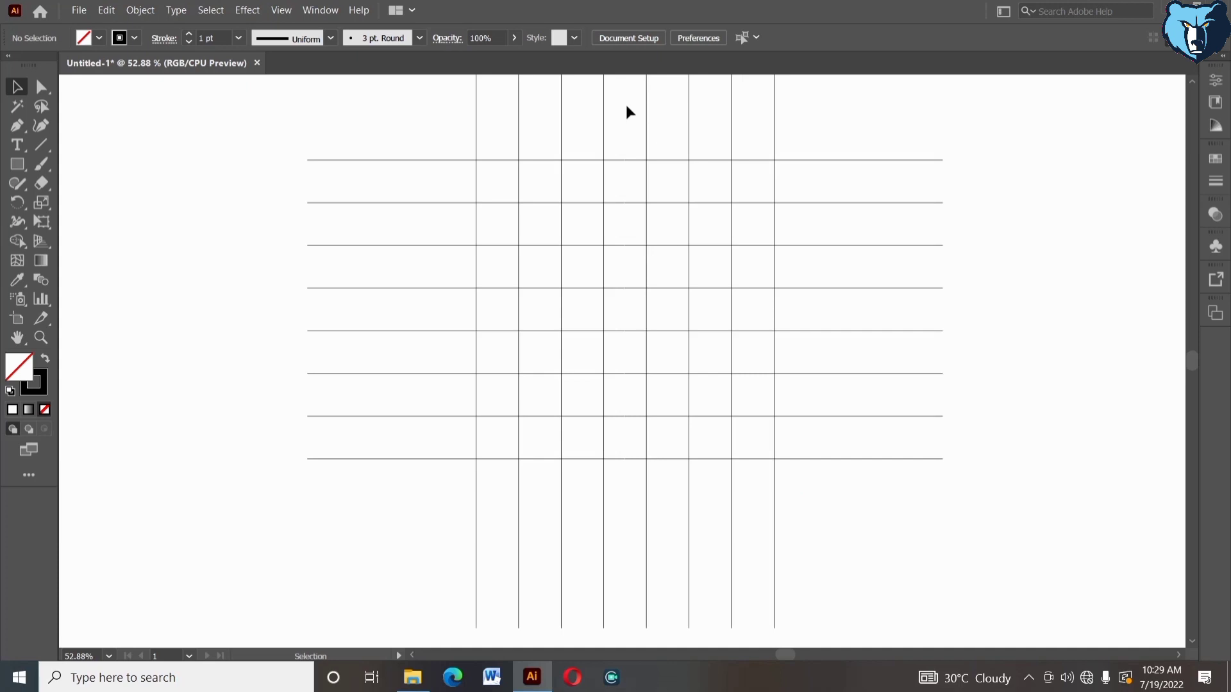
{"action": "left_click_drag", "start_coordinate": [632, 108], "coordinate": [818, 127]}
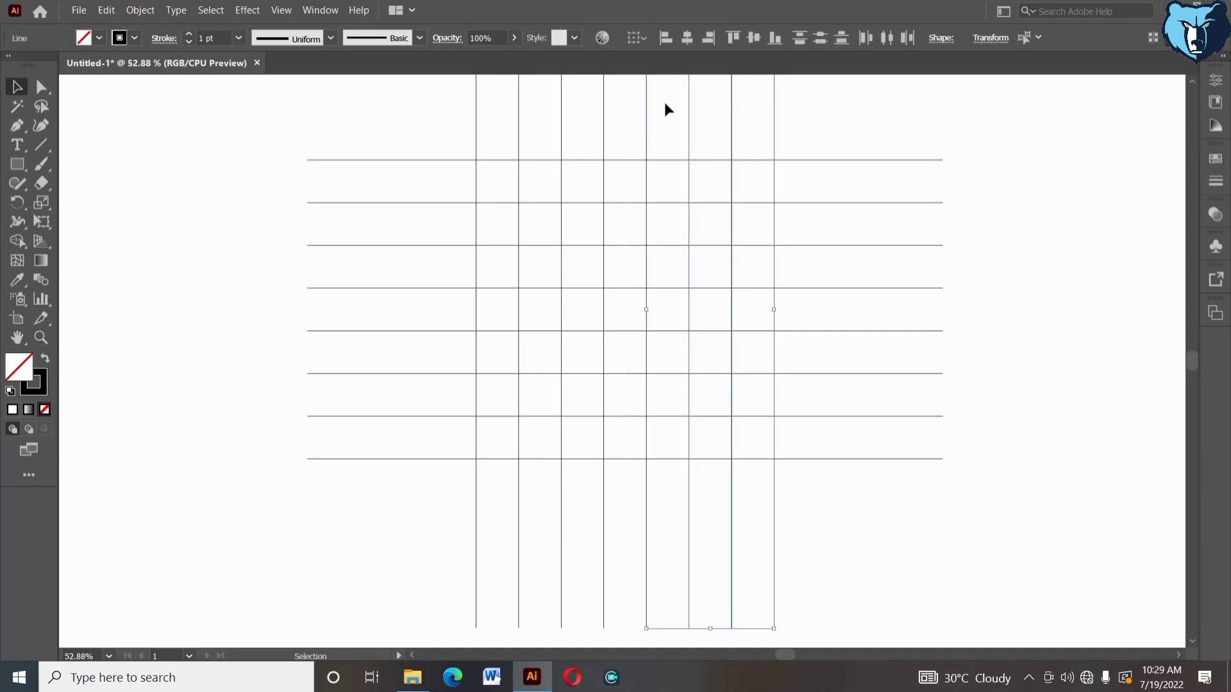
{"action": "left_click_drag", "start_coordinate": [664, 109], "coordinate": [830, 131]}
{"action": "left_click", "coordinate": [831, 133]}
Group the five vertical and eight horizontal lines, then centre the verticals on the horizontals.
{"action": "left_click_drag", "start_coordinate": [462, 121], "coordinate": [667, 125]}
{"action": "right_click", "coordinate": [698, 121]}
{"action": "left_click", "coordinate": [731, 213]}
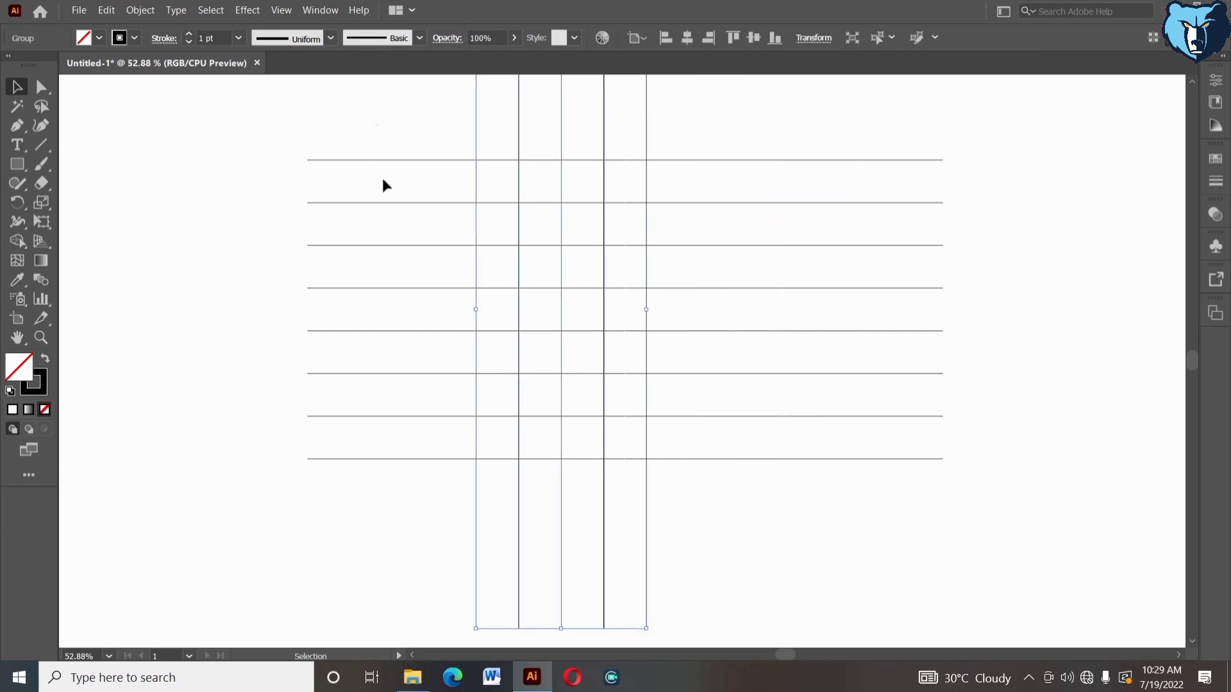
{"action": "left_click_drag", "start_coordinate": [385, 186], "coordinate": [441, 423]}
{"action": "right_click", "coordinate": [696, 78]}
{"action": "left_click", "coordinate": [711, 175]}
{"action": "left_click_drag", "start_coordinate": [455, 122], "coordinate": [697, 162]}
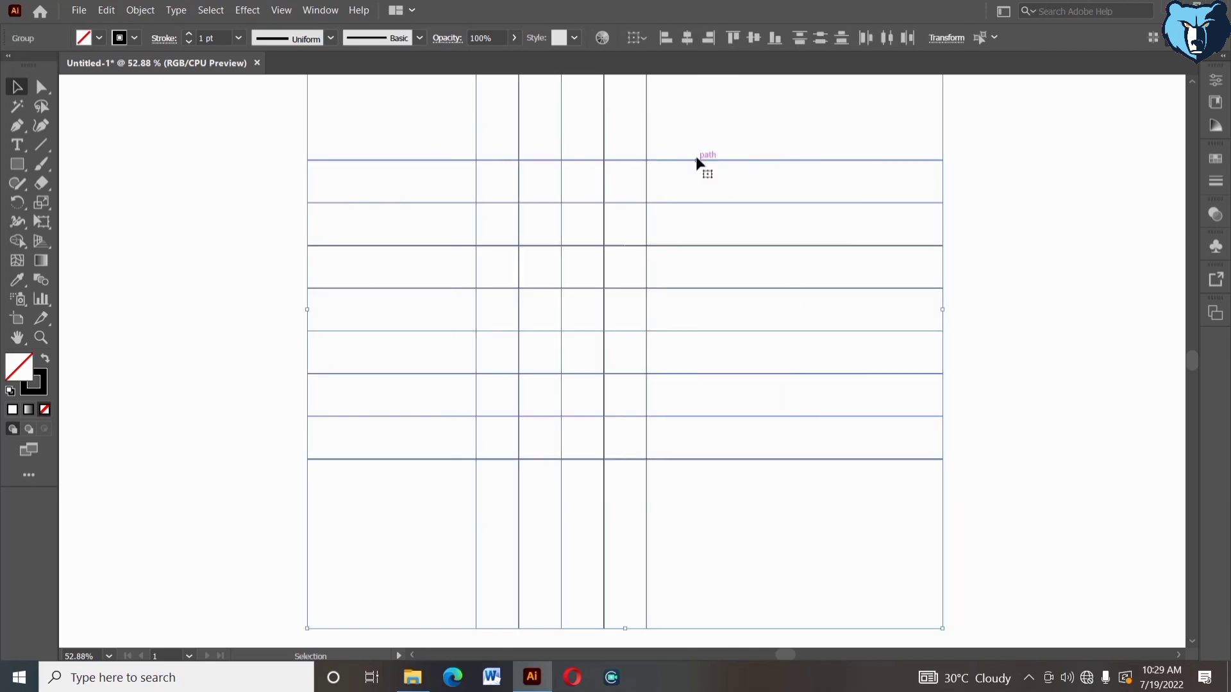
{"action": "left_click", "coordinate": [688, 40]}
{"action": "left_click", "coordinate": [745, 116]}
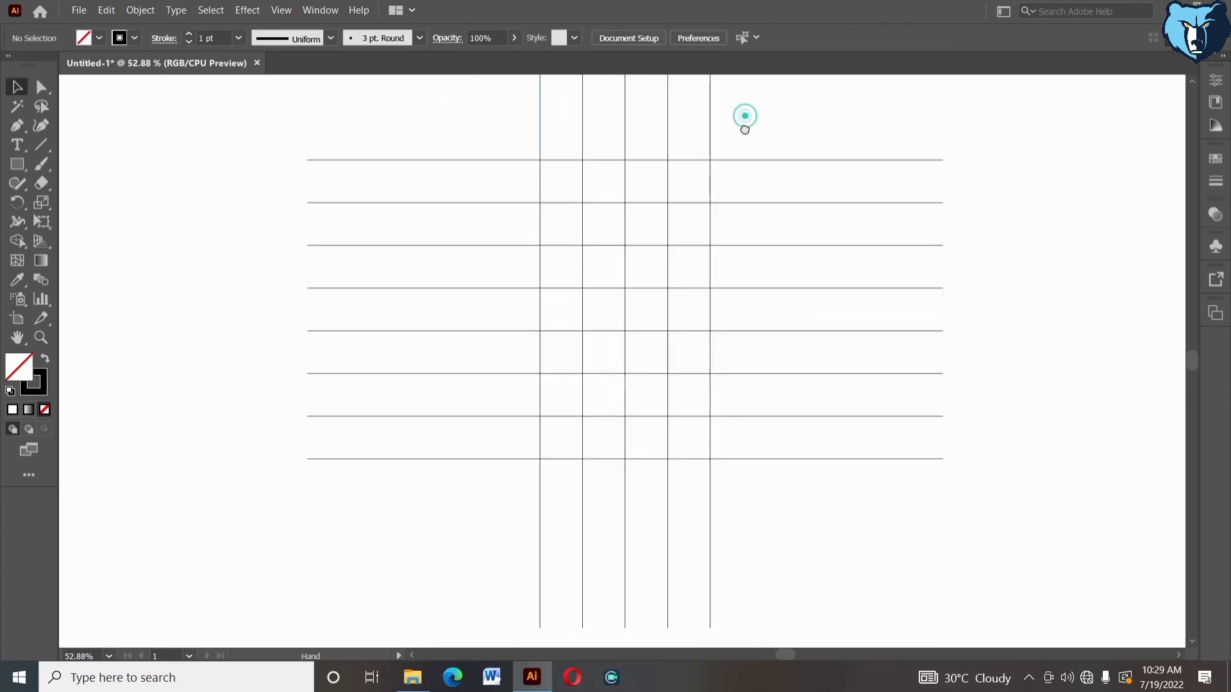
{"action": "left_click_drag", "start_coordinate": [745, 116], "coordinate": [745, 128]}
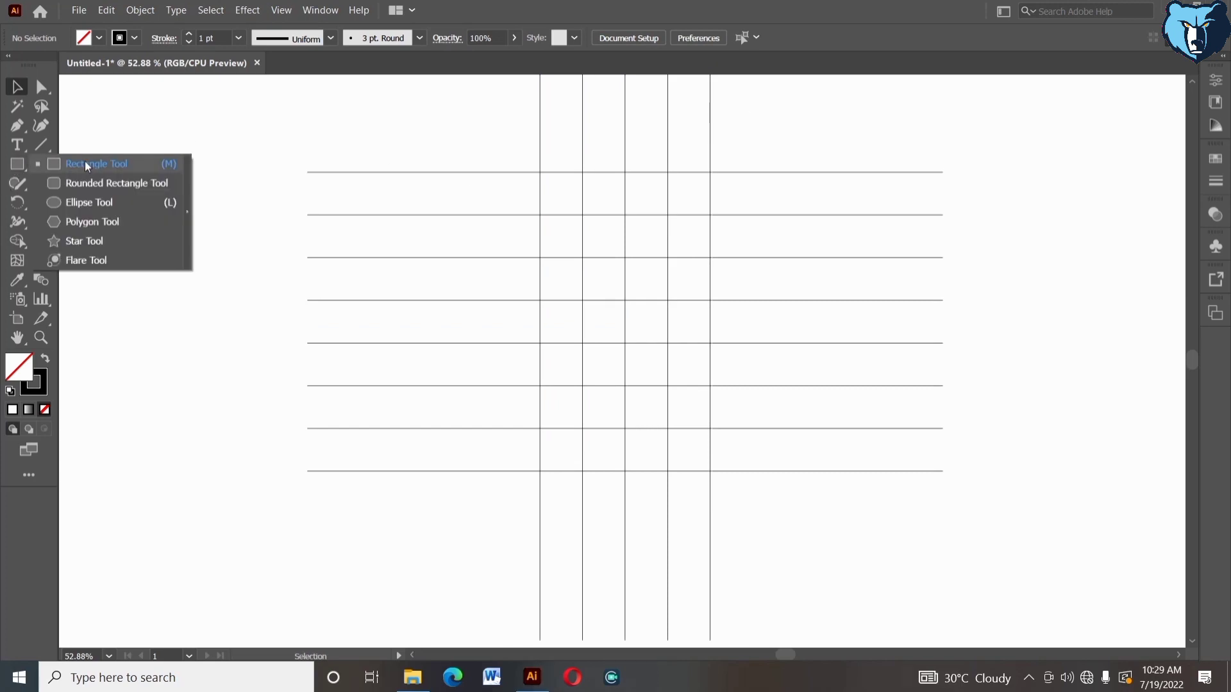
Draw a 320 px square and a smaller concentric square on grid intersections.
{"action": "left_click_drag", "start_coordinate": [16, 171], "coordinate": [85, 160]}
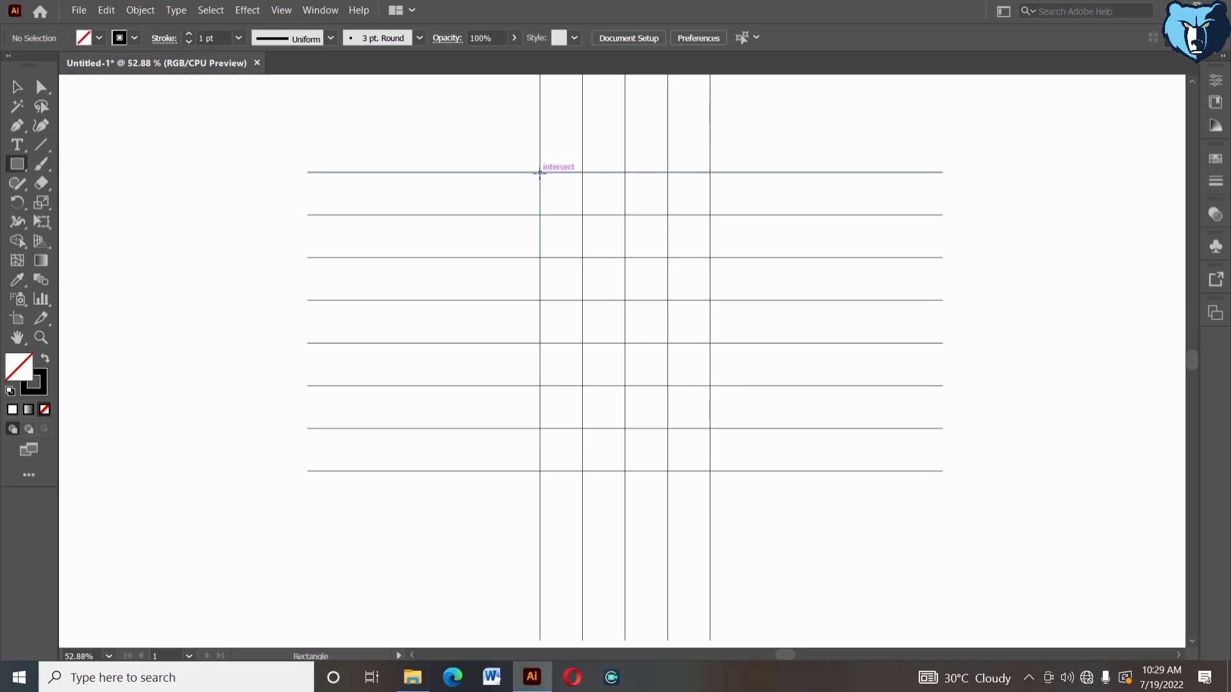
{"action": "left_click_drag", "start_coordinate": [539, 173], "coordinate": [710, 343]}
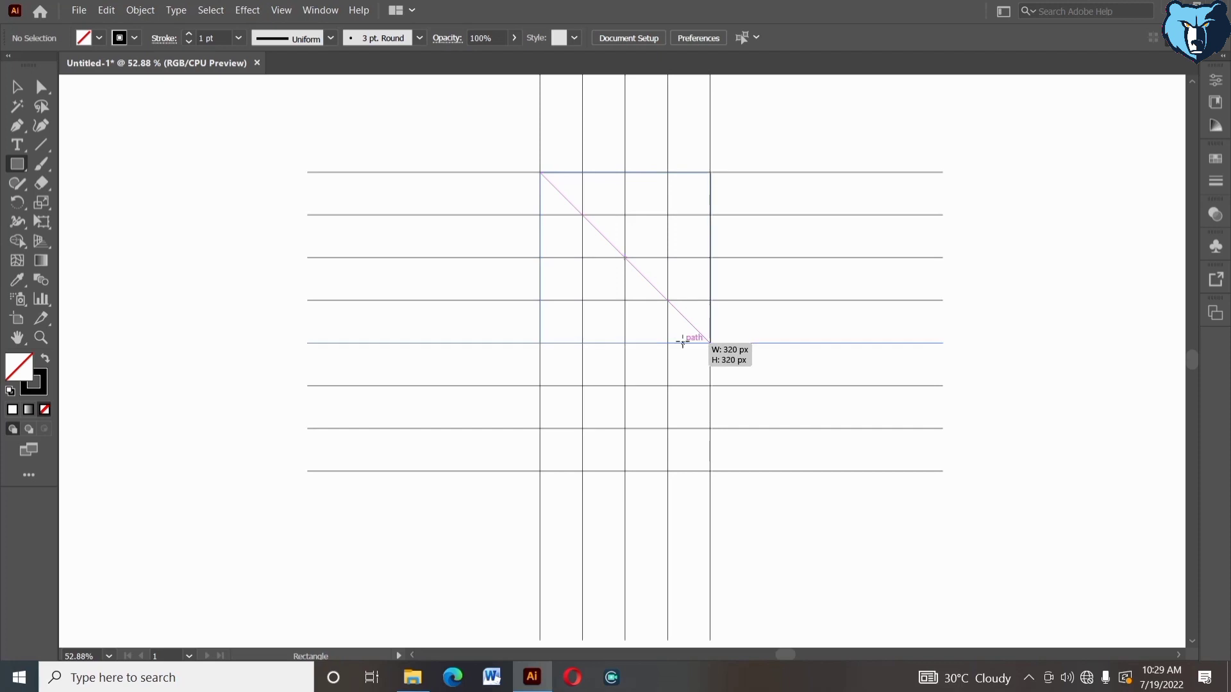
{"action": "left_click_drag", "start_coordinate": [582, 215], "coordinate": [668, 300]}
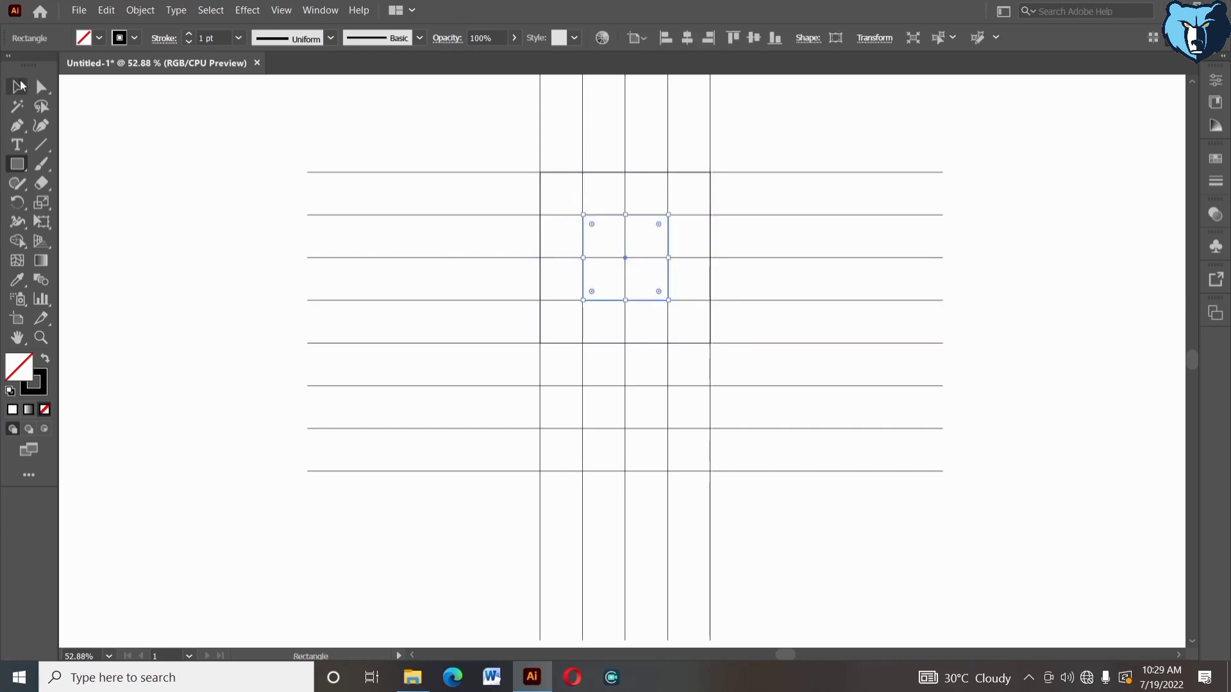
Drag both squares' live corners fully round into concentric circles.
{"action": "left_click", "coordinate": [20, 87]}
{"action": "left_click", "coordinate": [473, 115]}
{"action": "left_click", "coordinate": [540, 180]}
{"action": "left_click_drag", "start_coordinate": [550, 184], "coordinate": [806, 401]}
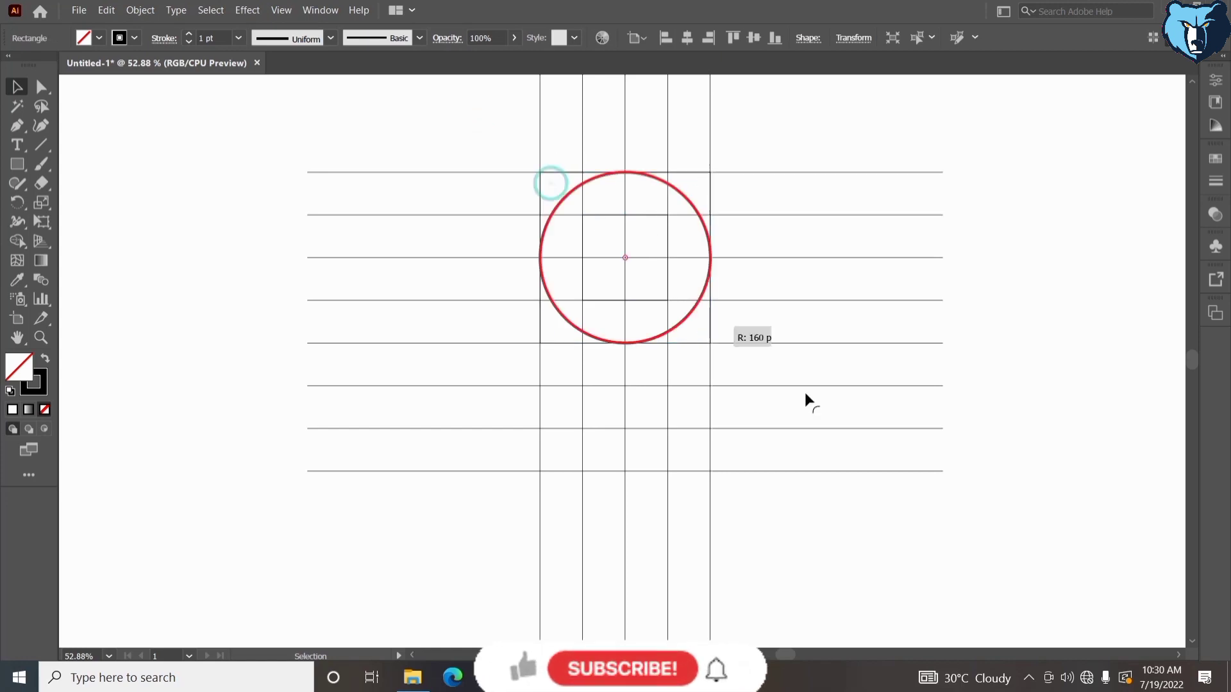
{"action": "left_click", "coordinate": [610, 220]}
{"action": "left_click_drag", "start_coordinate": [596, 226], "coordinate": [798, 393]}
{"action": "left_click", "coordinate": [747, 555]}
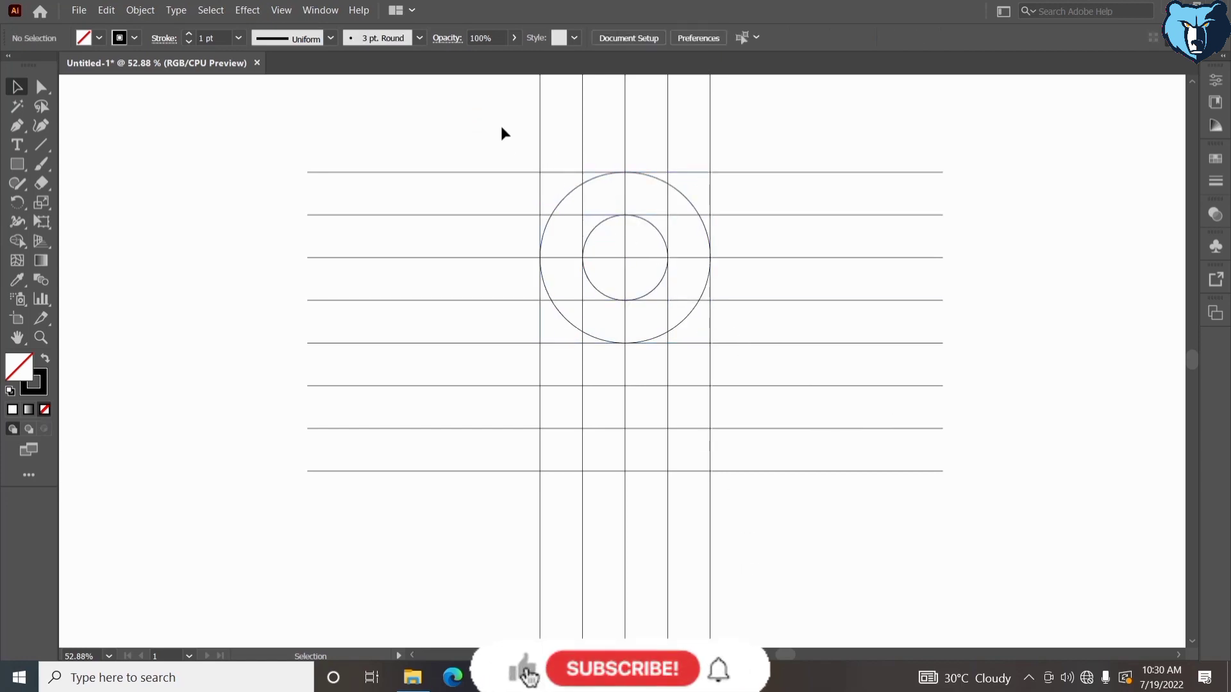
Recentre the horizontal grid lines horizontally.
{"action": "left_click", "coordinate": [641, 217]}
{"action": "left_click", "coordinate": [690, 44]}
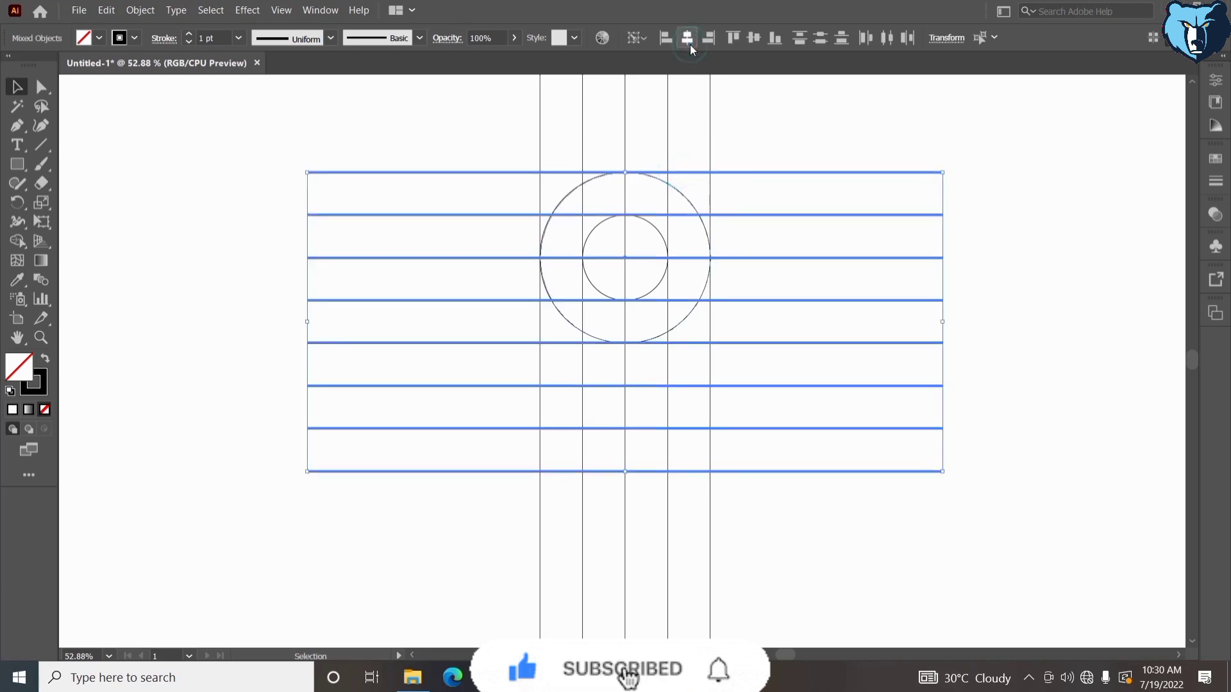
{"action": "left_click", "coordinate": [745, 139]}
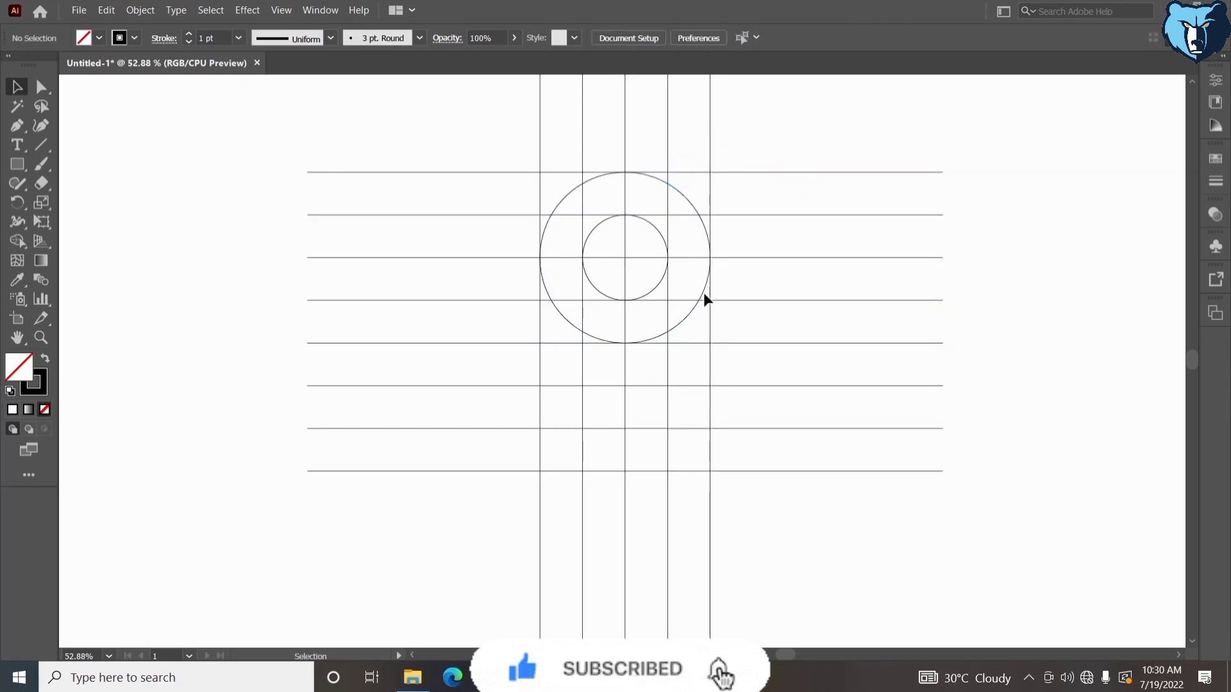
Alt-drag a copy of the inner circle up and right, and ungroup the vertical lines.
{"action": "left_click_drag", "start_coordinate": [654, 220], "coordinate": [689, 139]}
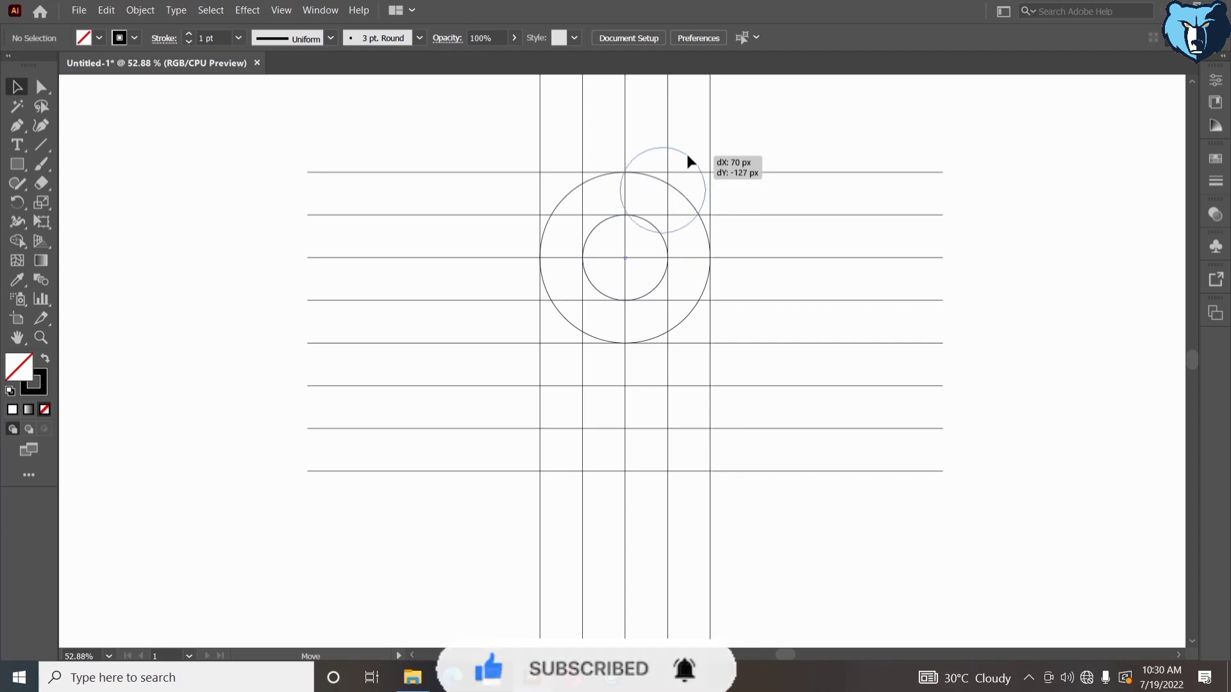
{"action": "right_click", "coordinate": [767, 219]}
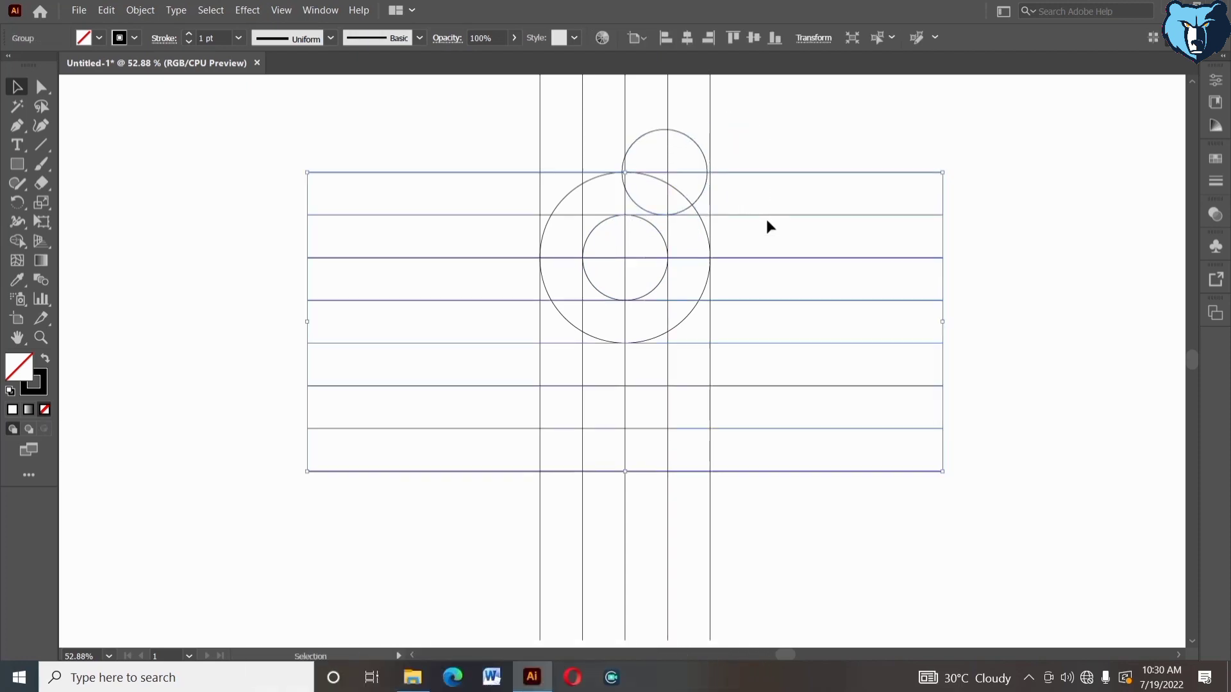
{"action": "left_click", "coordinate": [720, 119]}
{"action": "right_click", "coordinate": [721, 121]}
{"action": "left_click", "coordinate": [739, 117]}
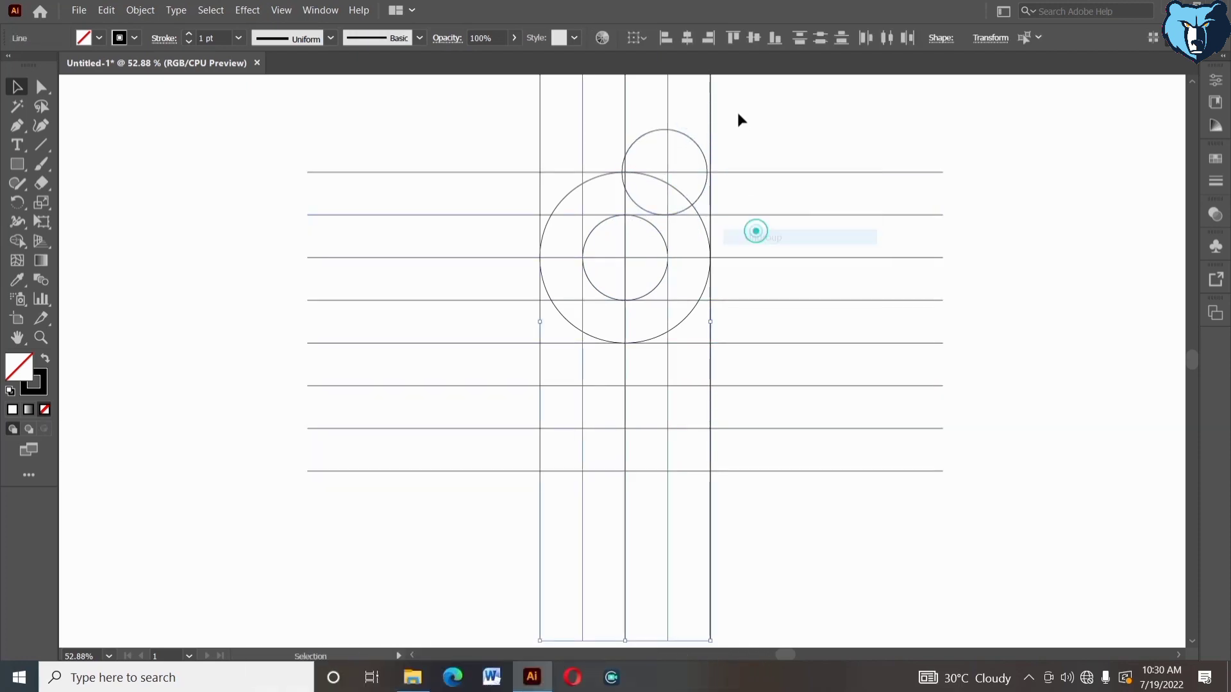
Align the copied circle's right edge to the rightmost vertical line as key object.
{"action": "left_click", "coordinate": [710, 186]}
{"action": "left_click", "coordinate": [705, 187], "text": "shift"}
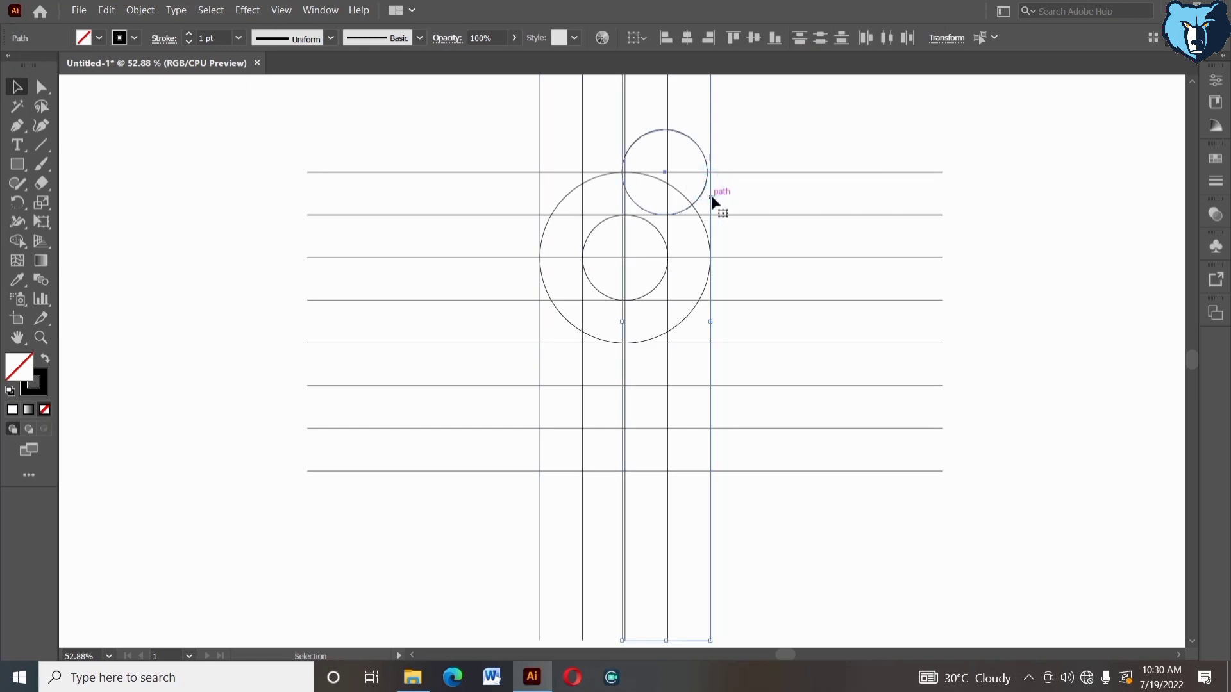
{"action": "left_click", "coordinate": [708, 44]}
{"action": "left_click", "coordinate": [706, 43]}
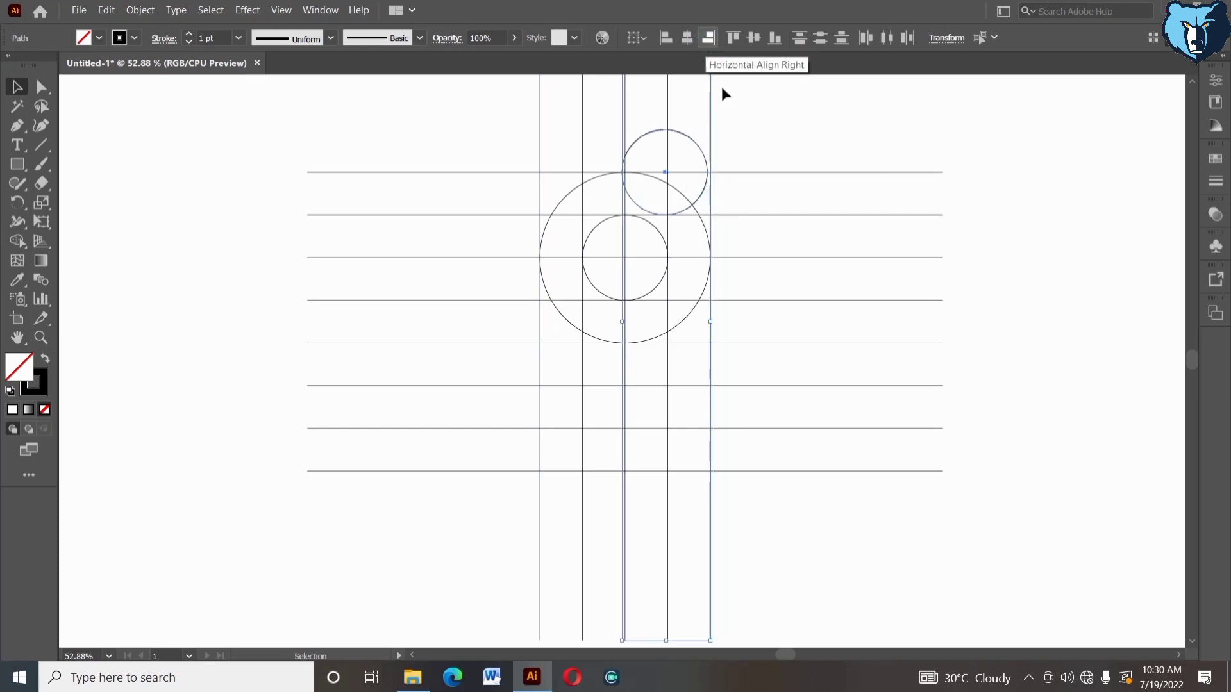
{"action": "left_click", "coordinate": [710, 42]}
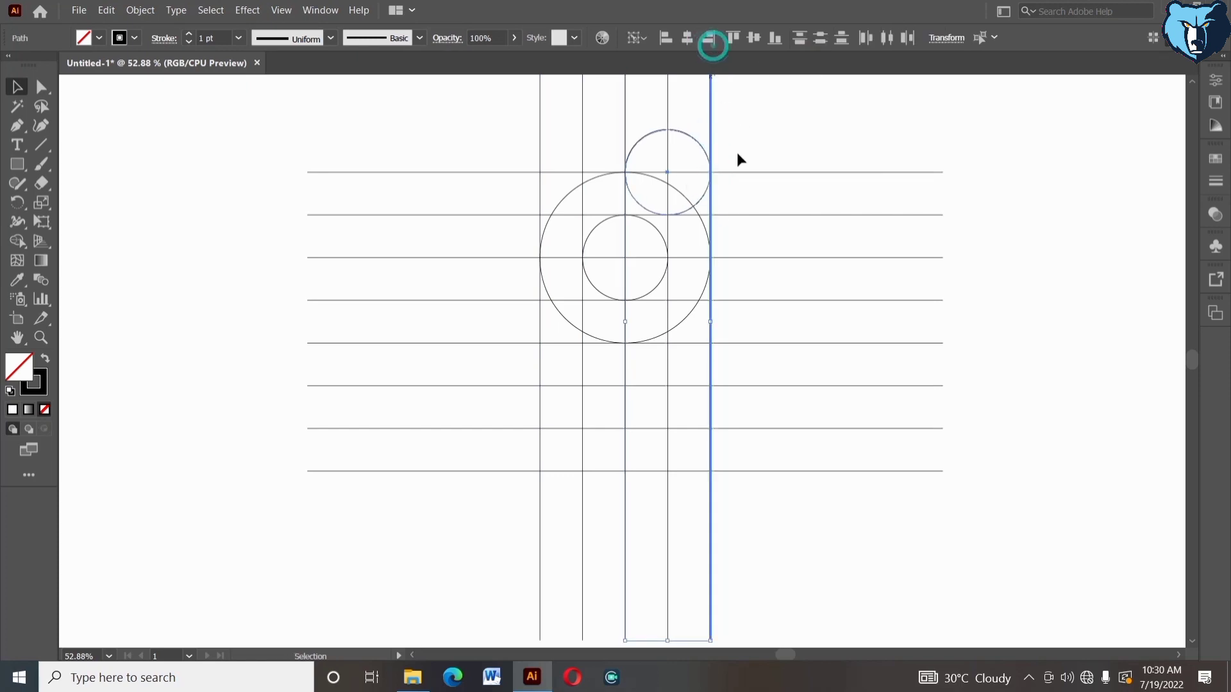
{"action": "left_click", "coordinate": [745, 128]}
{"action": "left_click", "coordinate": [706, 200]}
{"action": "left_click", "coordinate": [736, 215], "text": "shift"}
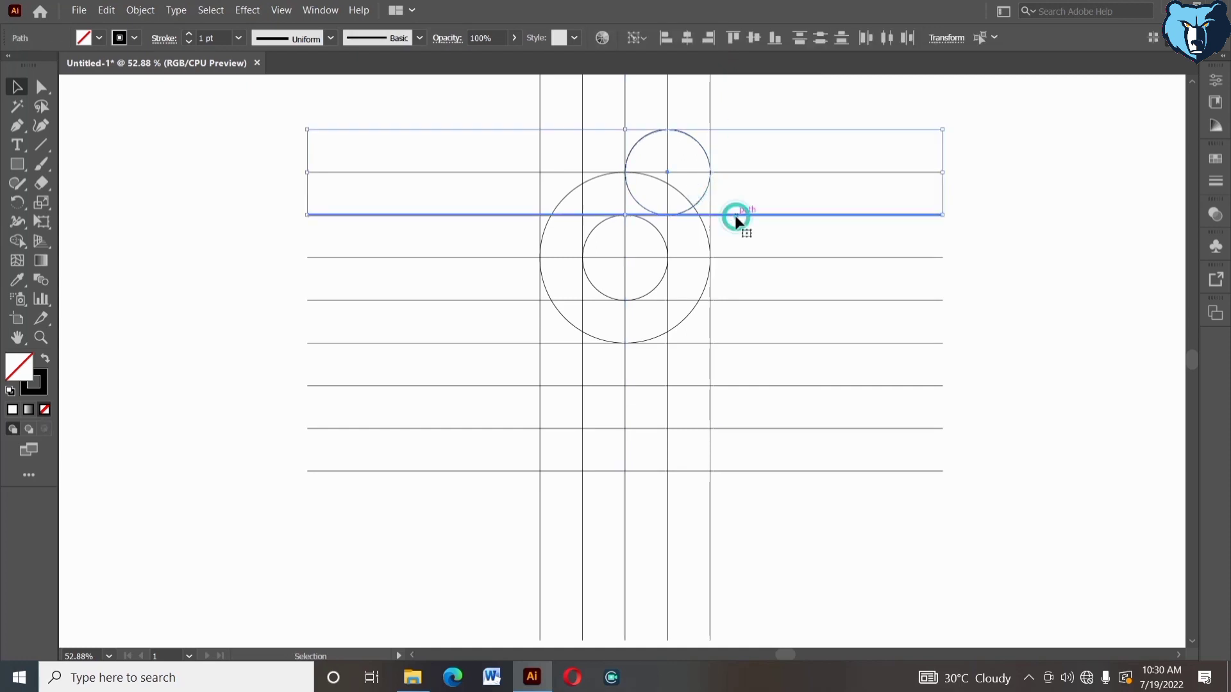
{"action": "left_click", "coordinate": [753, 109]}
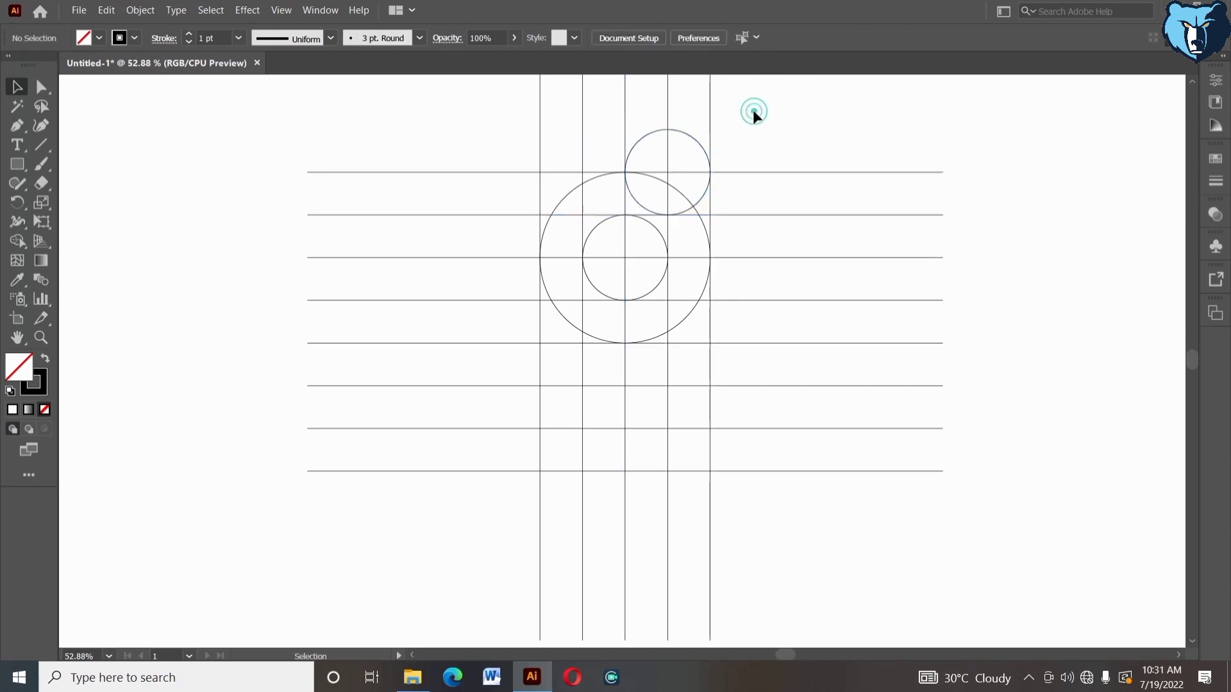
Copy the inner circle straight down and top-align it to the fourth horizontal line.
{"action": "left_click_drag", "start_coordinate": [648, 293], "coordinate": [649, 373]}
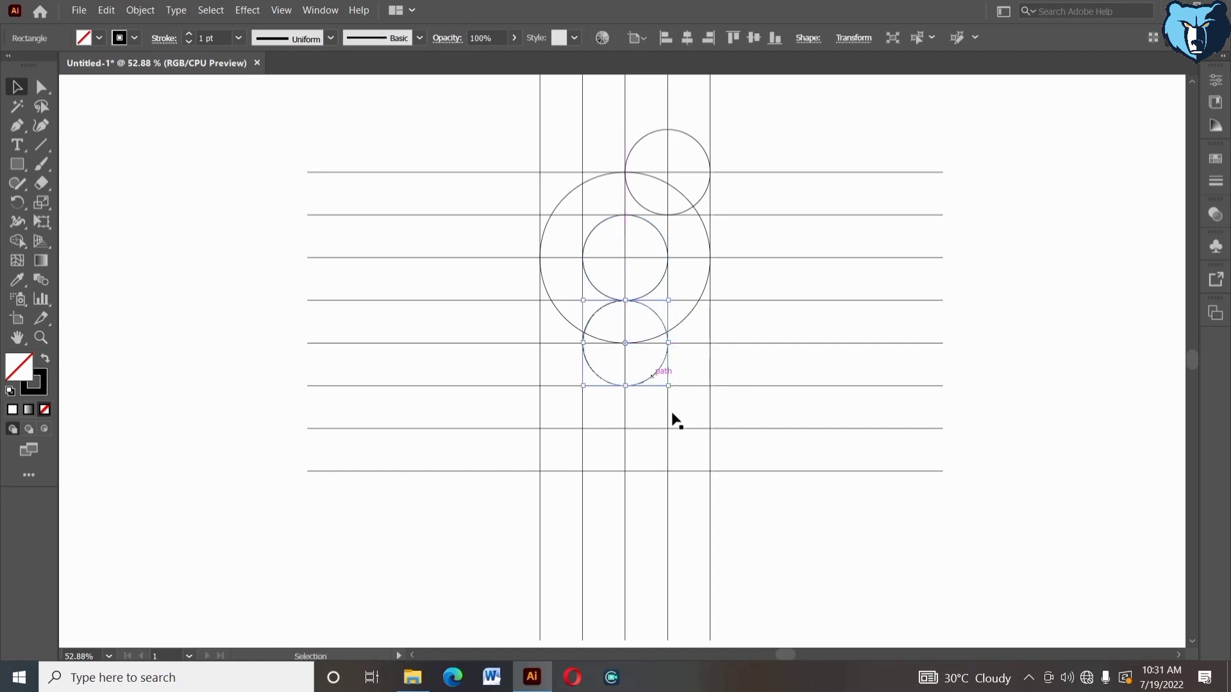
{"action": "left_click", "coordinate": [753, 510]}
{"action": "left_click", "coordinate": [653, 301]}
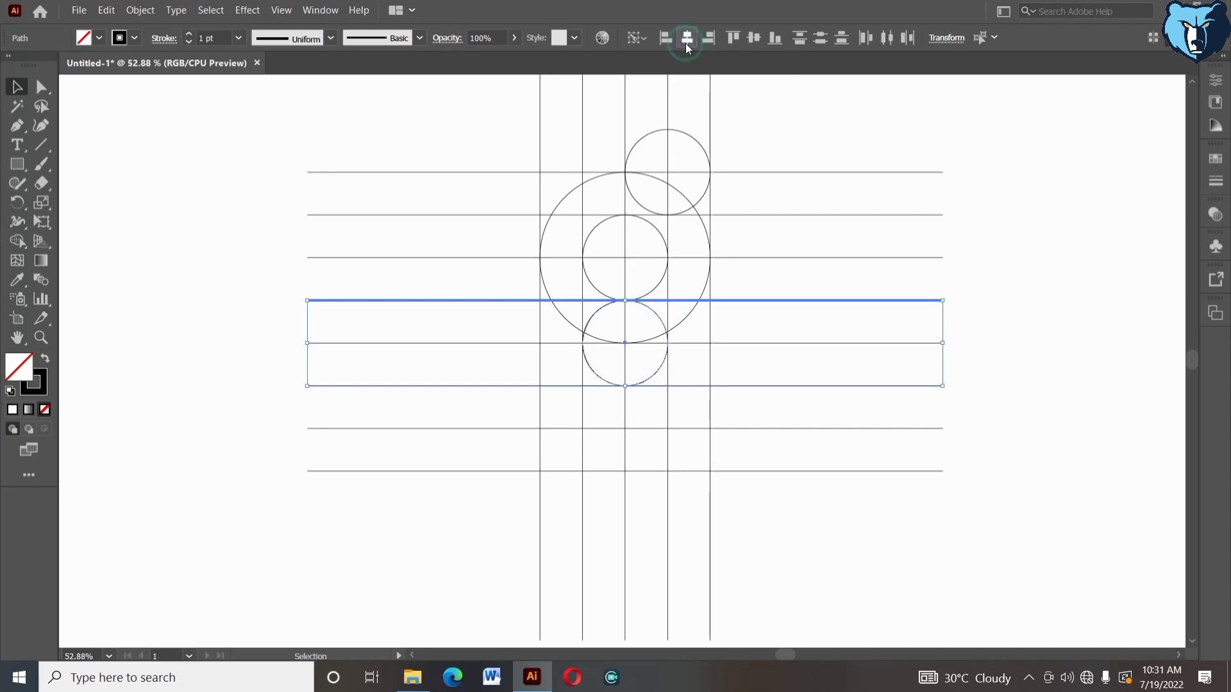
{"action": "left_click", "coordinate": [735, 45]}
{"action": "left_click", "coordinate": [880, 540]}
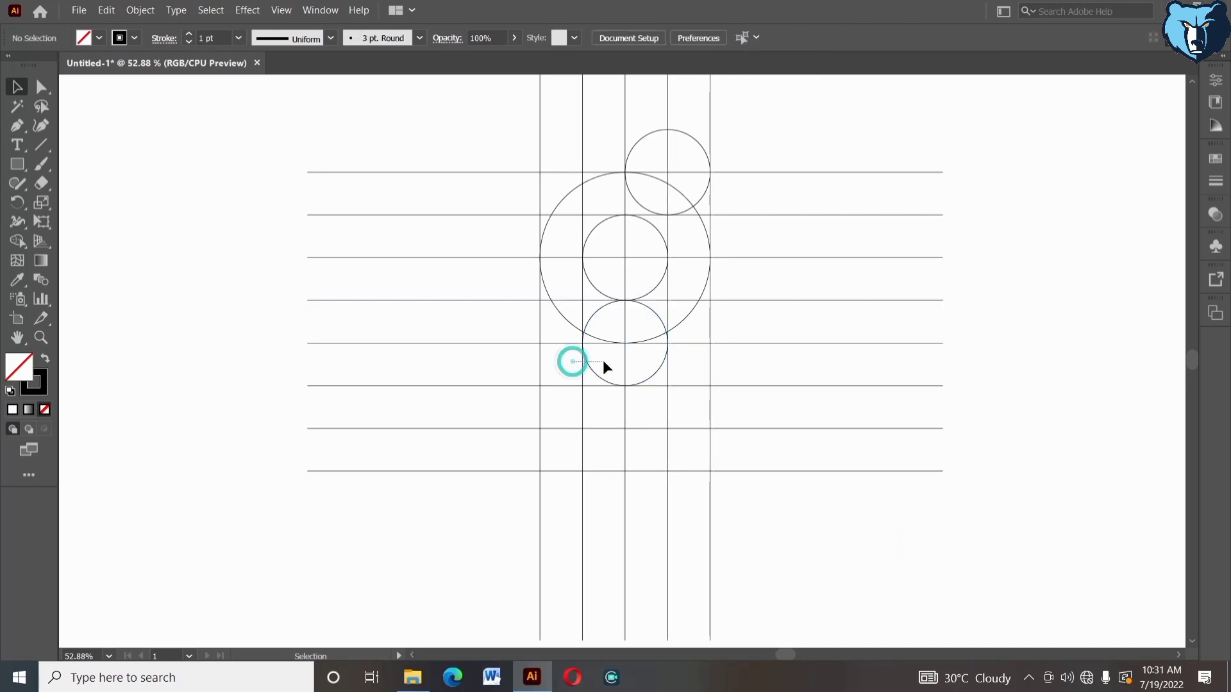
Move the lower small circle down and top-align it to the next horizontal line.
{"action": "left_click", "coordinate": [582, 370]}
{"action": "left_click", "coordinate": [602, 363]}
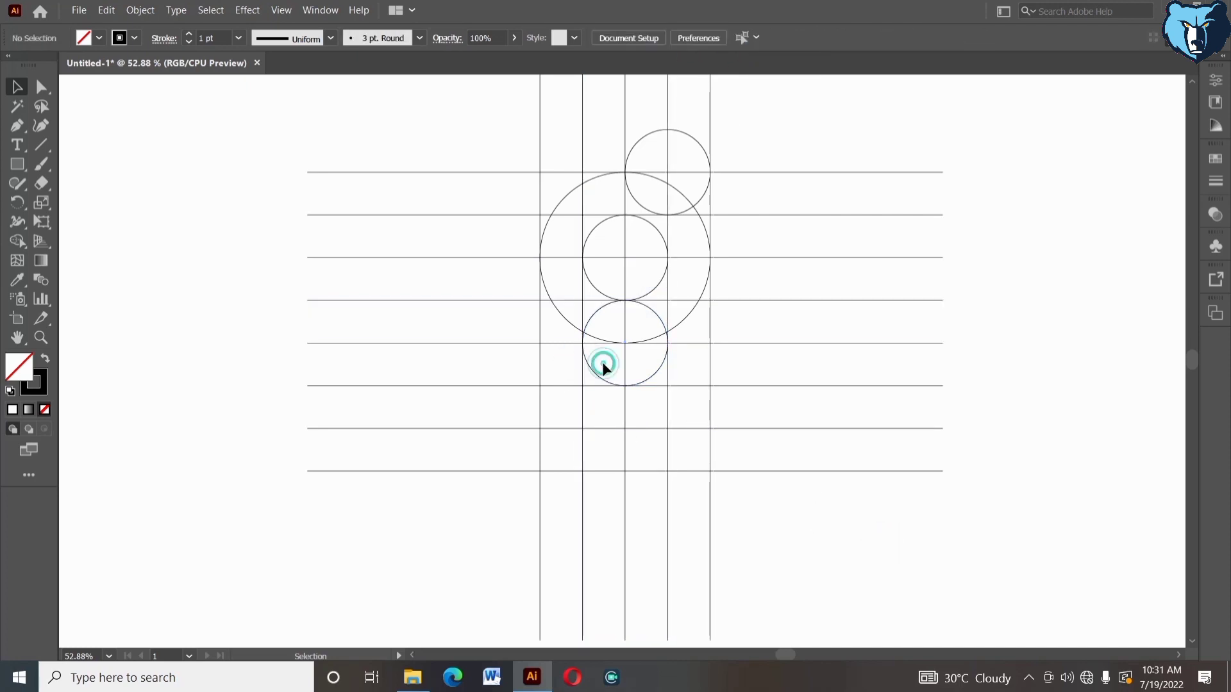
{"action": "left_click", "coordinate": [581, 374]}
{"action": "left_click", "coordinate": [807, 539]}
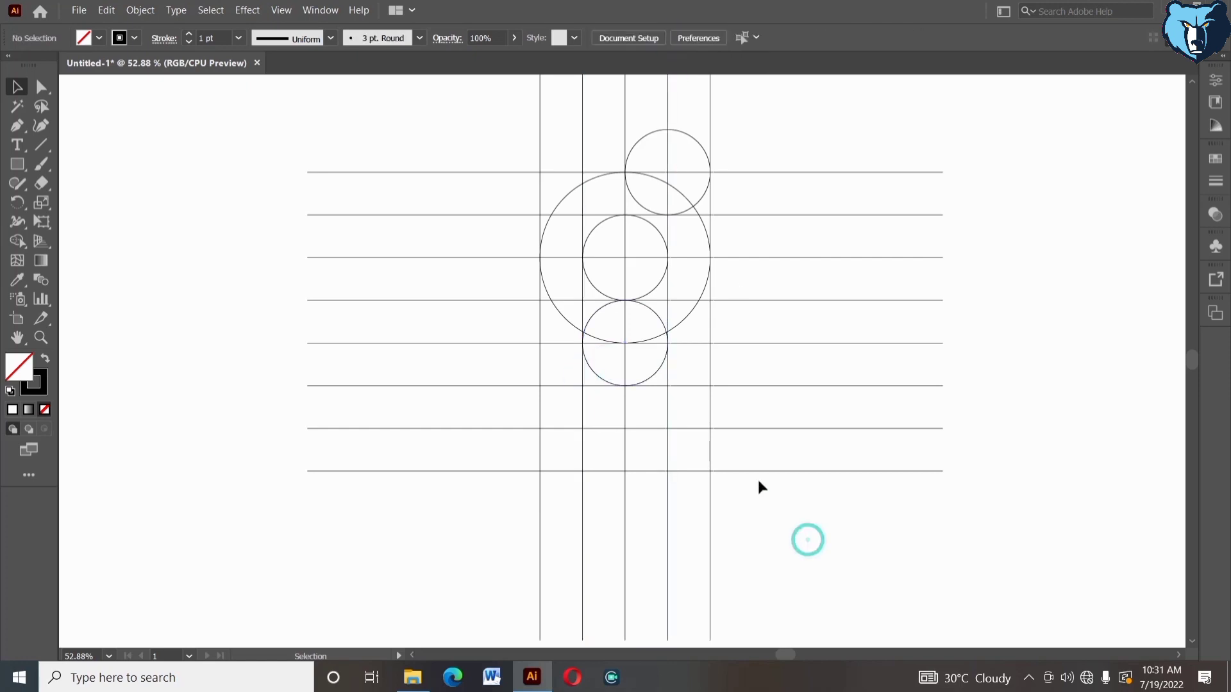
{"action": "left_click_drag", "start_coordinate": [659, 364], "coordinate": [660, 502]}
{"action": "left_click", "coordinate": [649, 429], "text": "shift"}
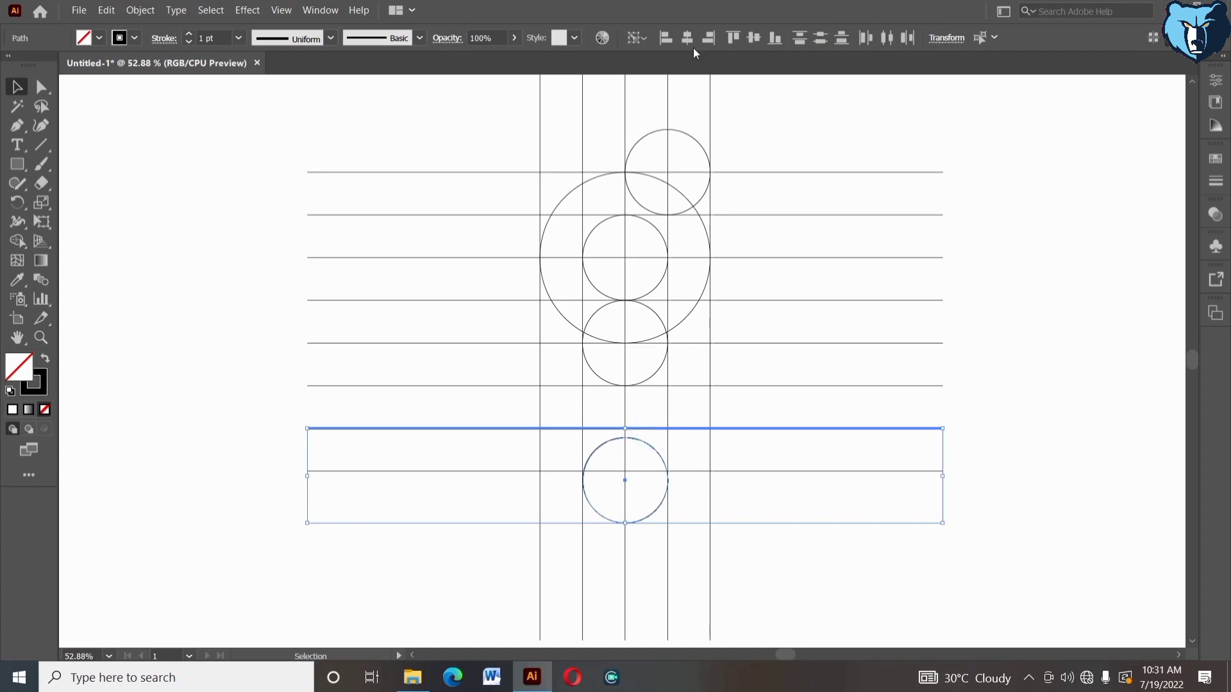
{"action": "left_click", "coordinate": [733, 38]}
{"action": "left_click", "coordinate": [742, 560]}
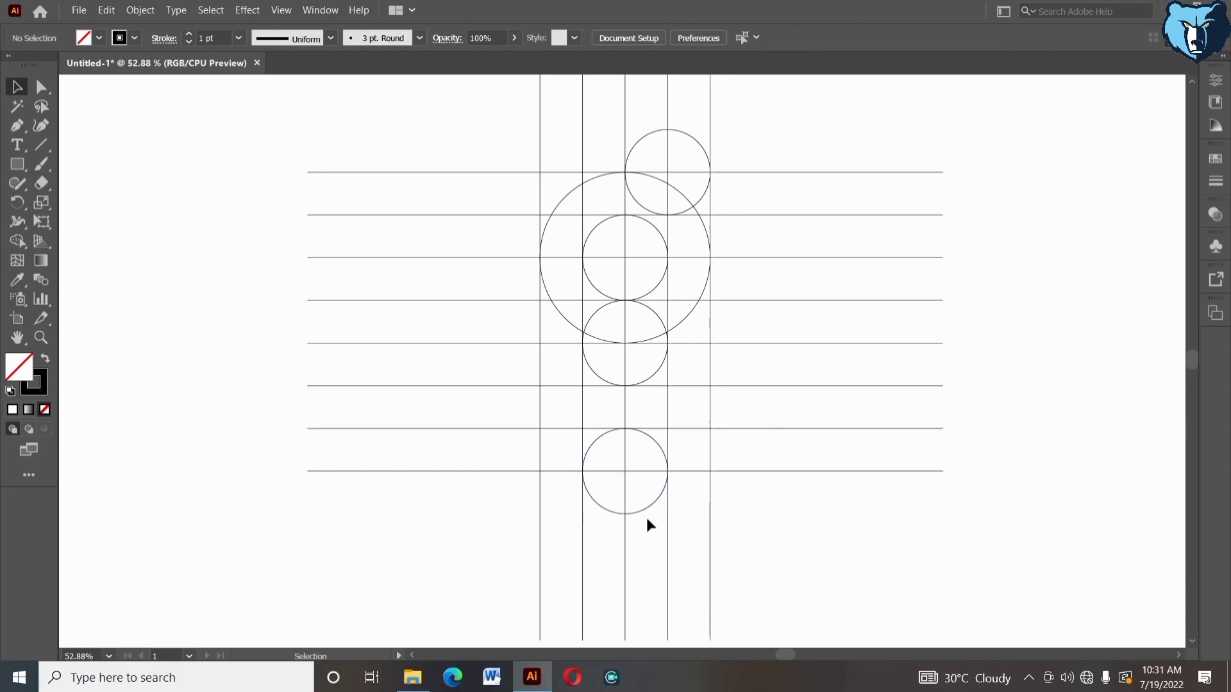
Copy the circle up and right, aligning its right edge to the right vertical line.
{"action": "left_click_drag", "start_coordinate": [656, 487], "coordinate": [698, 460]}
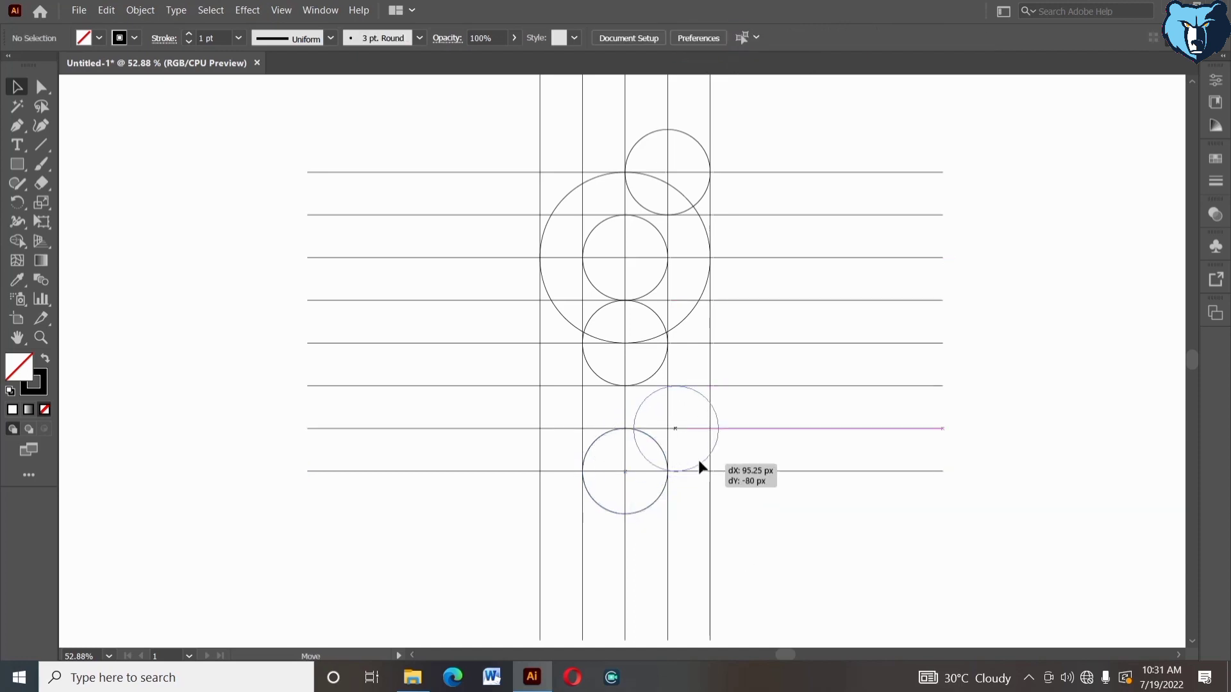
{"action": "left_click", "coordinate": [695, 387], "text": "shift"}
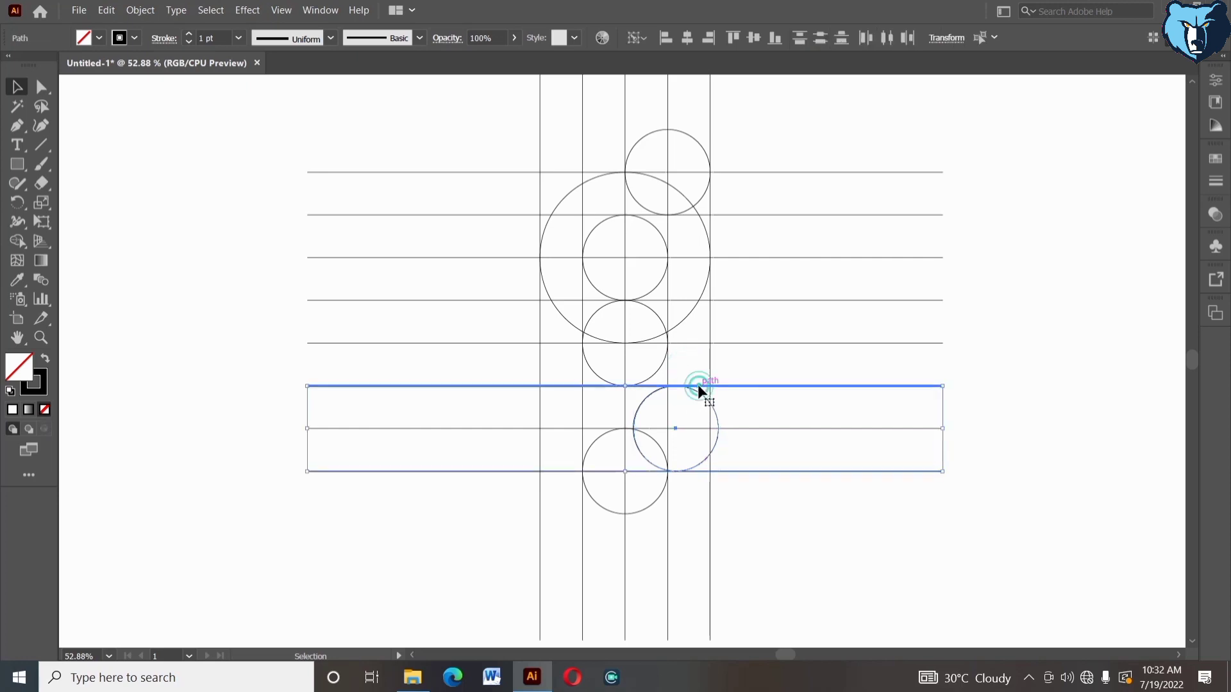
{"action": "left_click", "coordinate": [781, 549]}
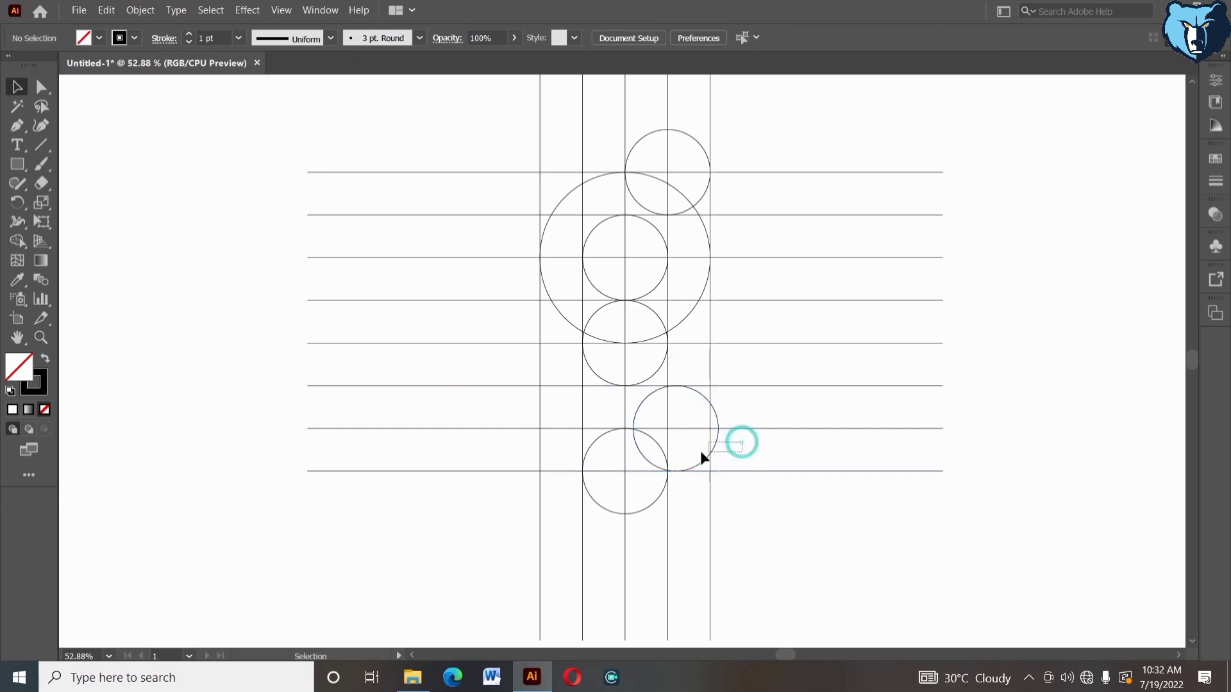
{"action": "left_click", "coordinate": [701, 453]}
{"action": "left_click", "coordinate": [710, 462], "text": "shift"}
{"action": "left_click", "coordinate": [707, 38]}
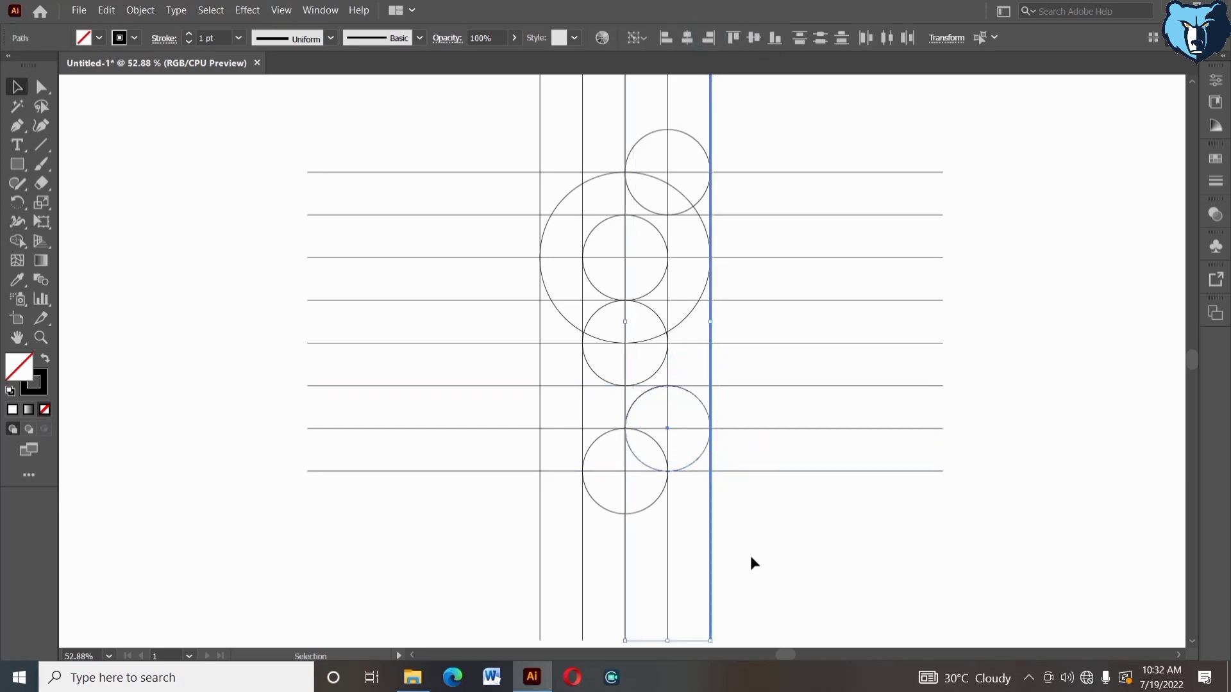
{"action": "left_click", "coordinate": [750, 556]}
Move the bottom circle up-left, aligning its left edge and top to grid lines.
{"action": "mouse_move", "coordinate": [590, 448]}
{"action": "left_mouse_down"}
{"action": "mouse_move", "coordinate": [552, 365]}
{"action": "mouse_move", "coordinate": [563, 352]}
{"action": "left_mouse_up"}
{"action": "left_click", "coordinate": [540, 397], "text": "shift"}
{"action": "left_click", "coordinate": [665, 38]}
{"action": "left_click", "coordinate": [558, 343]}
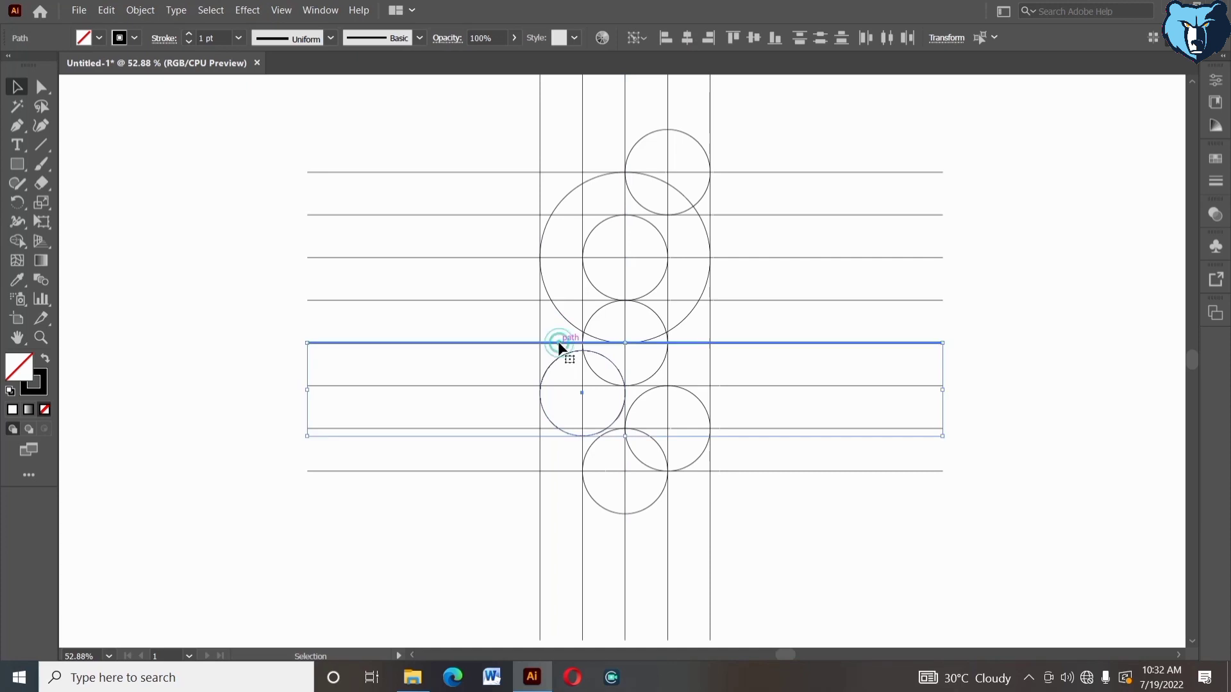
{"action": "left_click", "coordinate": [733, 37]}
{"action": "left_click", "coordinate": [748, 127]}
{"action": "left_click_drag", "start_coordinate": [754, 529], "coordinate": [762, 530]}
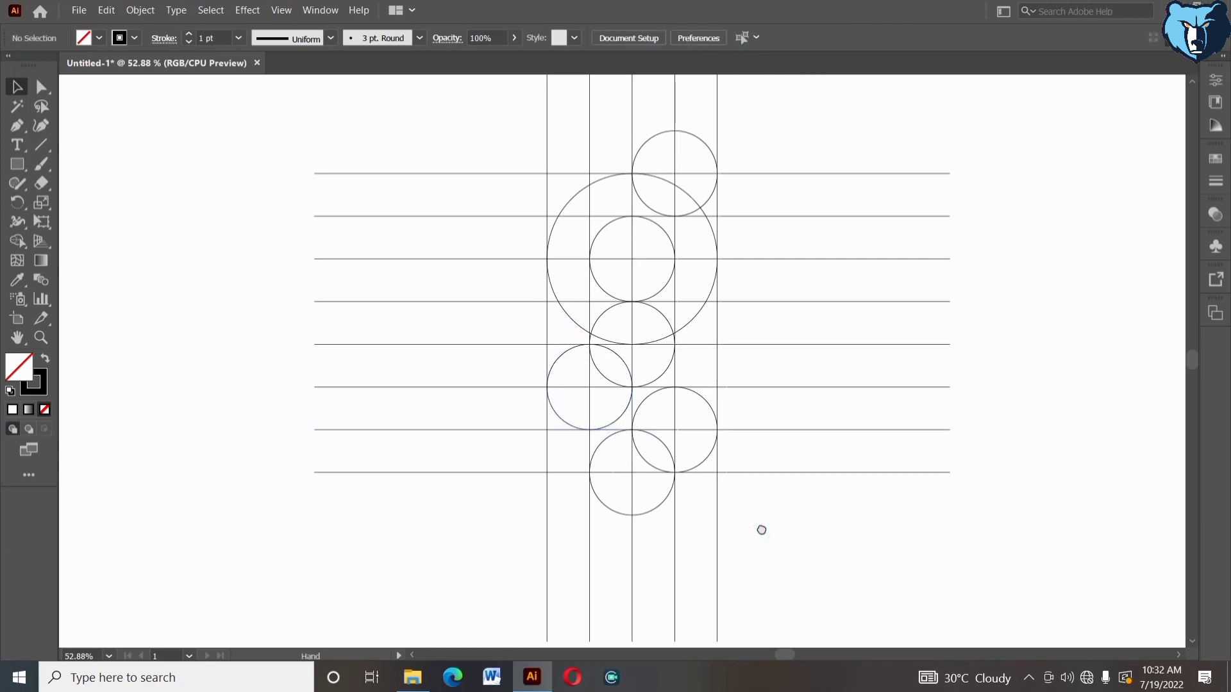
Select all construction artwork and give it a black fill with no stroke.
{"action": "key", "text": "ctrl+a"}
{"action": "left_click", "coordinate": [17, 241]}
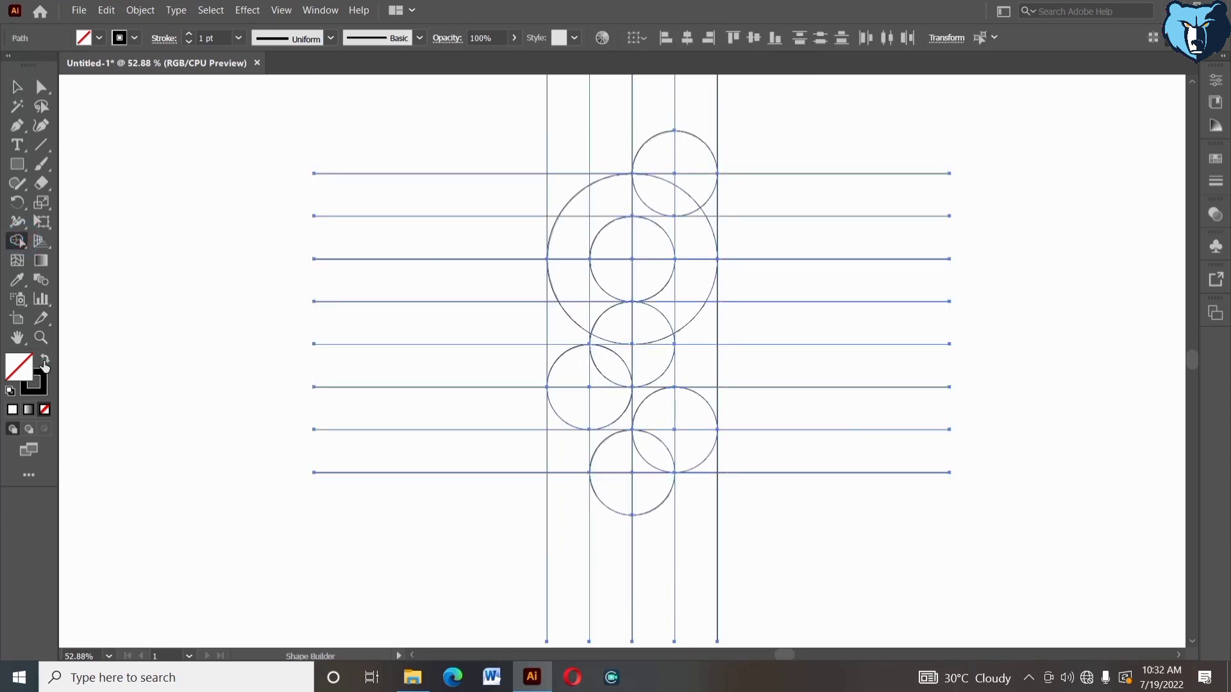
{"action": "key", "text": "shift+x"}
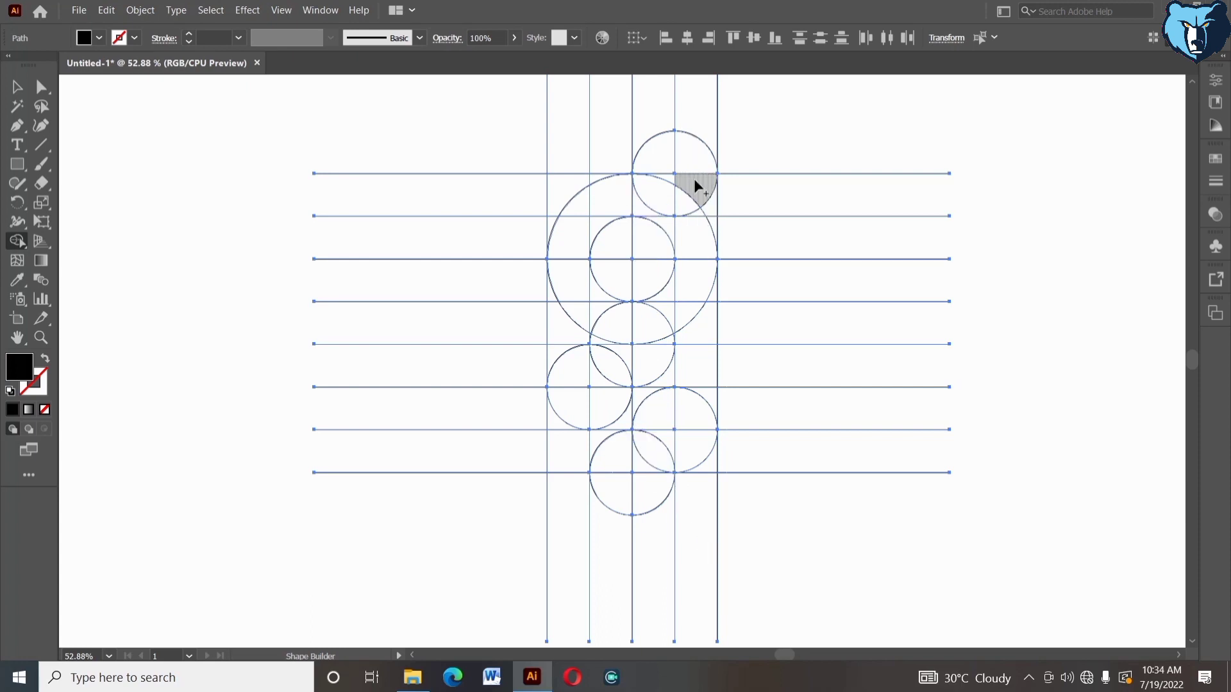
Shape Builder-merge the top cap, ring bowl and curved tail regions into the g.
{"action": "mouse_move", "coordinate": [694, 178]}
{"action": "left_mouse_down"}
{"action": "mouse_move", "coordinate": [618, 197]}
{"action": "mouse_move", "coordinate": [579, 230]}
{"action": "mouse_move", "coordinate": [580, 212]}
{"action": "left_mouse_up"}
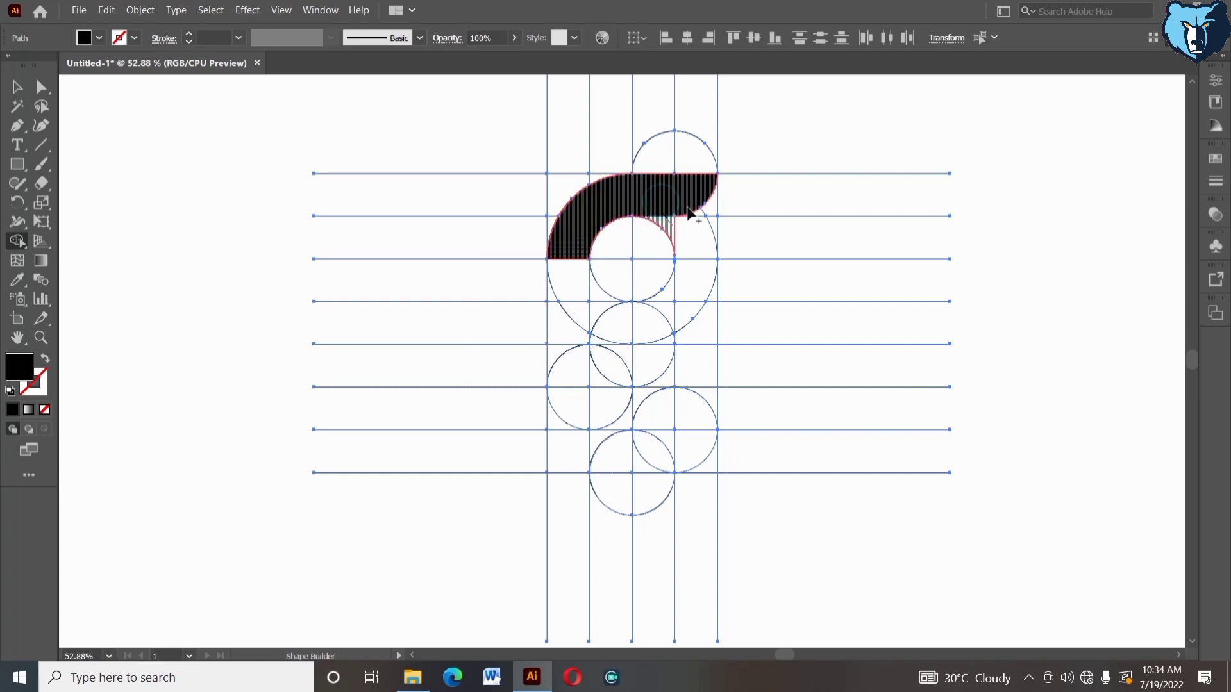
{"action": "left_click", "coordinate": [692, 227]}
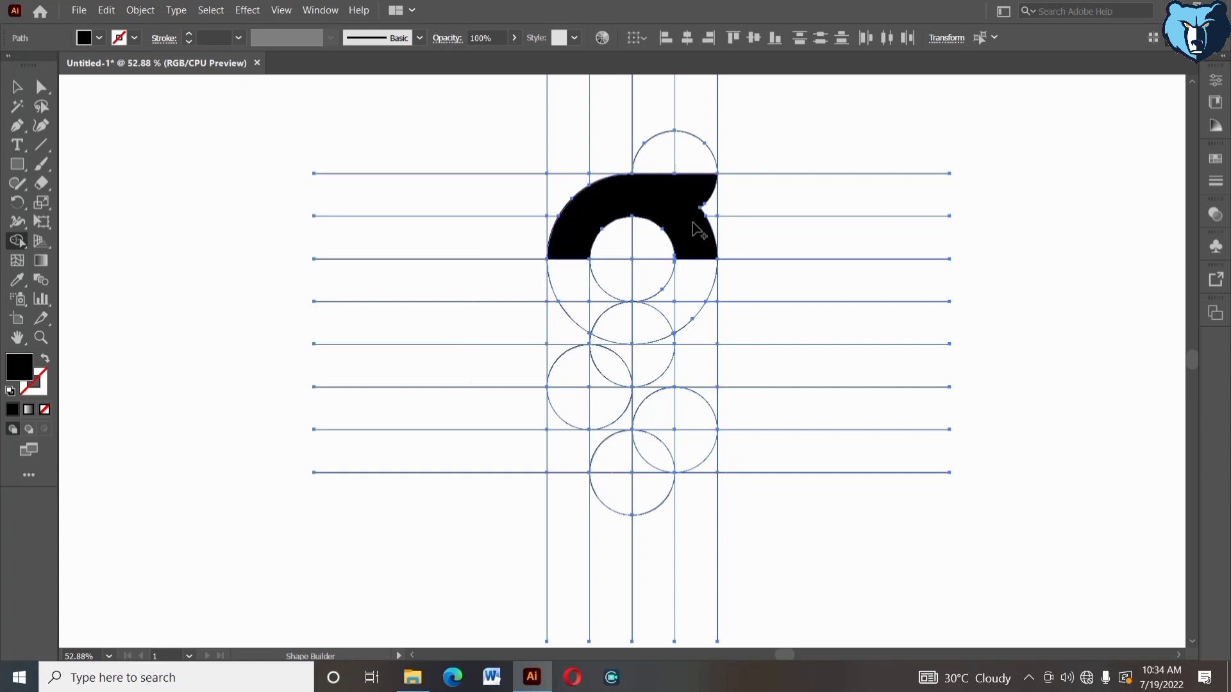
{"action": "left_click", "coordinate": [693, 280]}
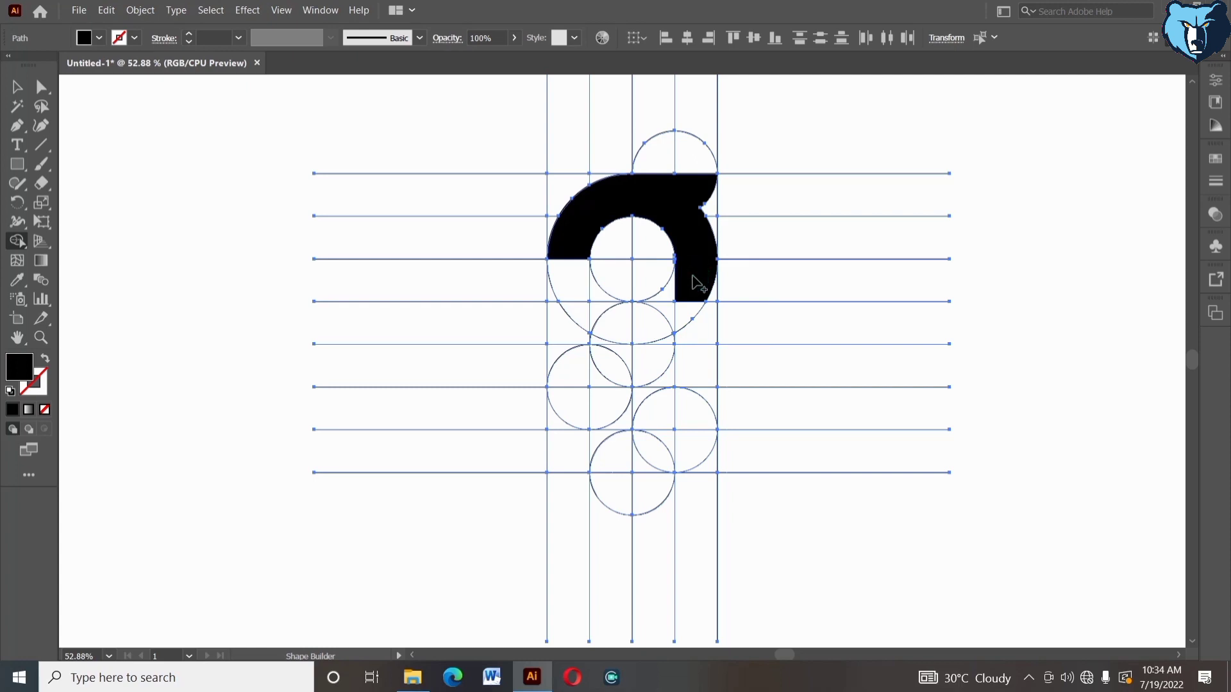
{"action": "left_click_drag", "start_coordinate": [675, 298], "coordinate": [580, 291]}
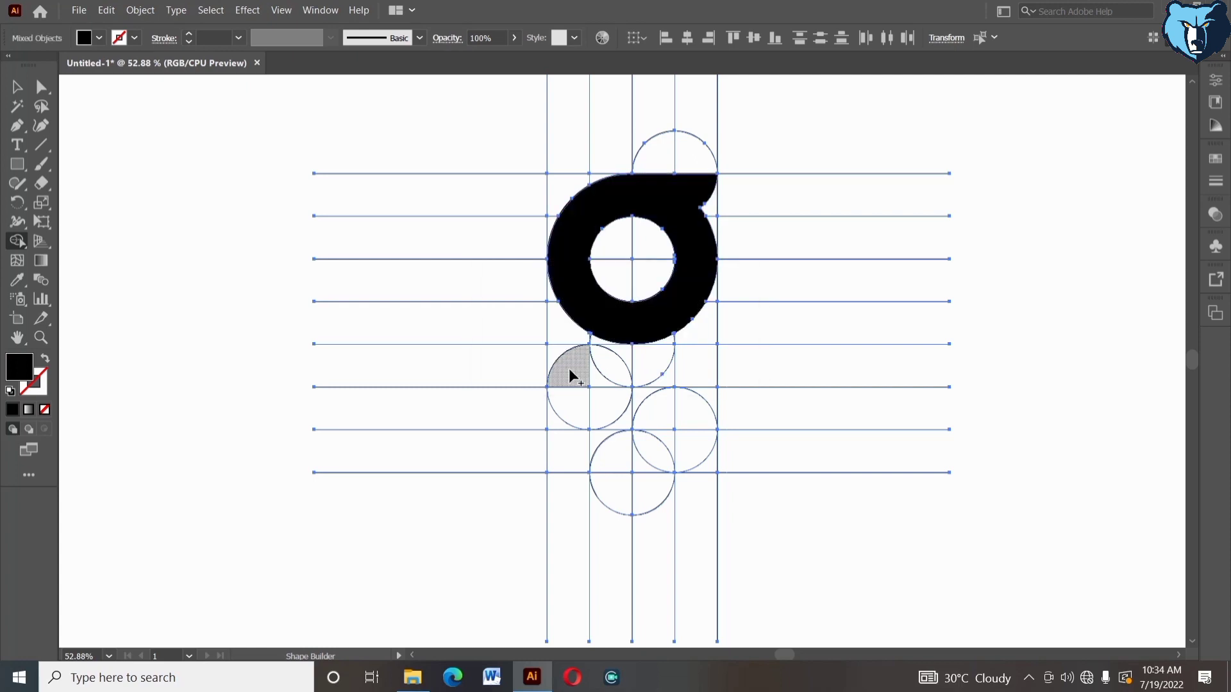
{"action": "mouse_move", "coordinate": [600, 388]}
{"action": "left_mouse_down"}
{"action": "mouse_move", "coordinate": [567, 387]}
{"action": "mouse_move", "coordinate": [664, 420]}
{"action": "mouse_move", "coordinate": [666, 436]}
{"action": "left_mouse_up"}
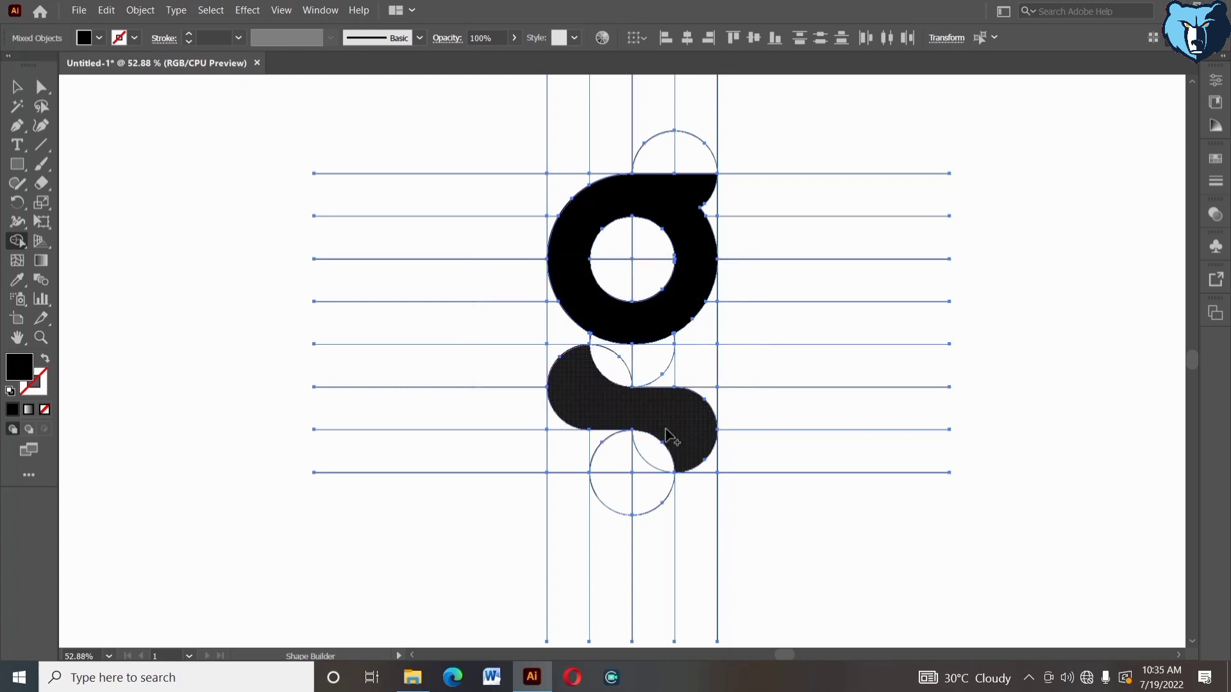
Select the g's bowl and tail shapes and cut them.
{"action": "key", "text": "v"}
{"action": "left_click", "coordinate": [199, 195]}
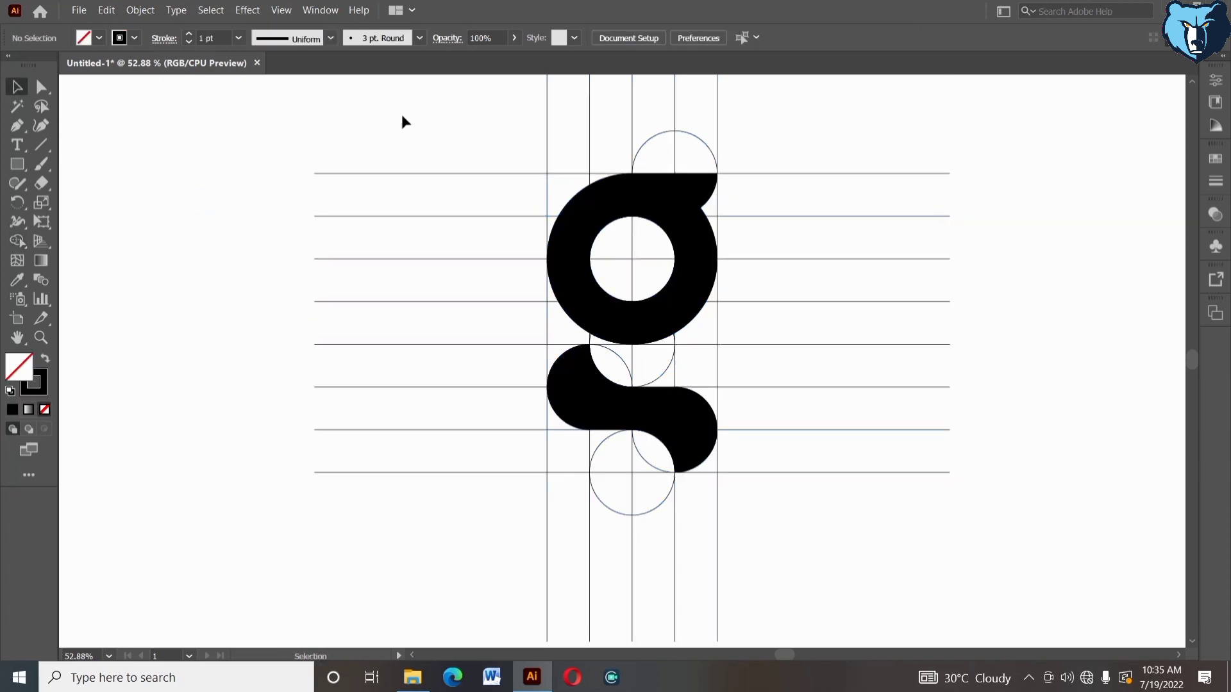
{"action": "left_click_drag", "start_coordinate": [401, 114], "coordinate": [408, 524]}
{"action": "left_click", "coordinate": [409, 530]}
{"action": "left_click", "coordinate": [685, 282]}
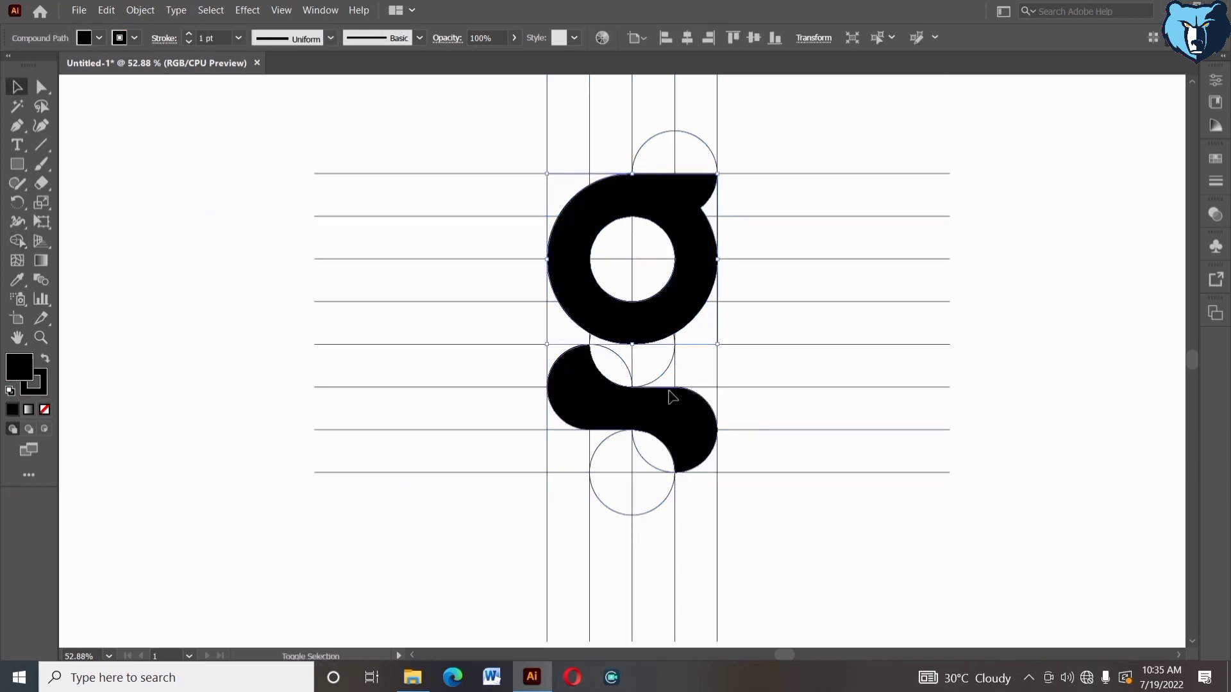
{"action": "left_click", "coordinate": [670, 397], "text": "shift"}
{"action": "left_click", "coordinate": [107, 10]}
{"action": "left_click", "coordinate": [121, 60]}
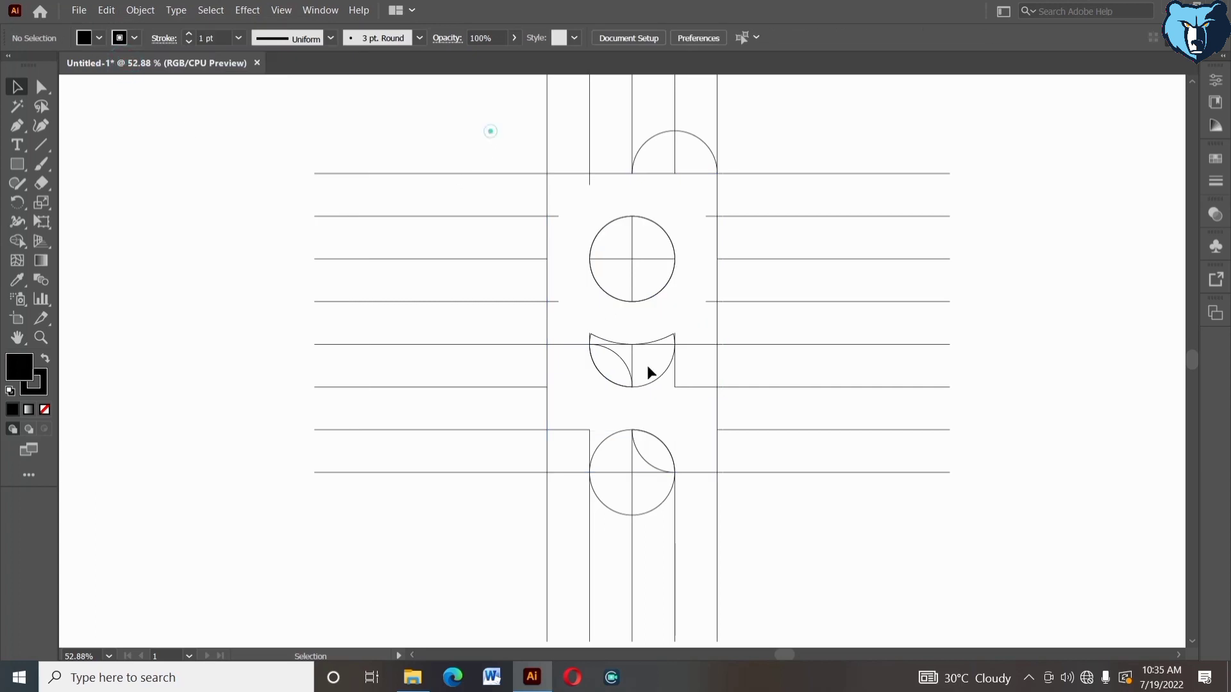
Delete all construction lines and circles, then paste the g back in place.
{"action": "left_click_drag", "start_coordinate": [485, 126], "coordinate": [810, 579]}
{"action": "key", "text": "Delete"}
{"action": "left_click", "coordinate": [107, 10]}
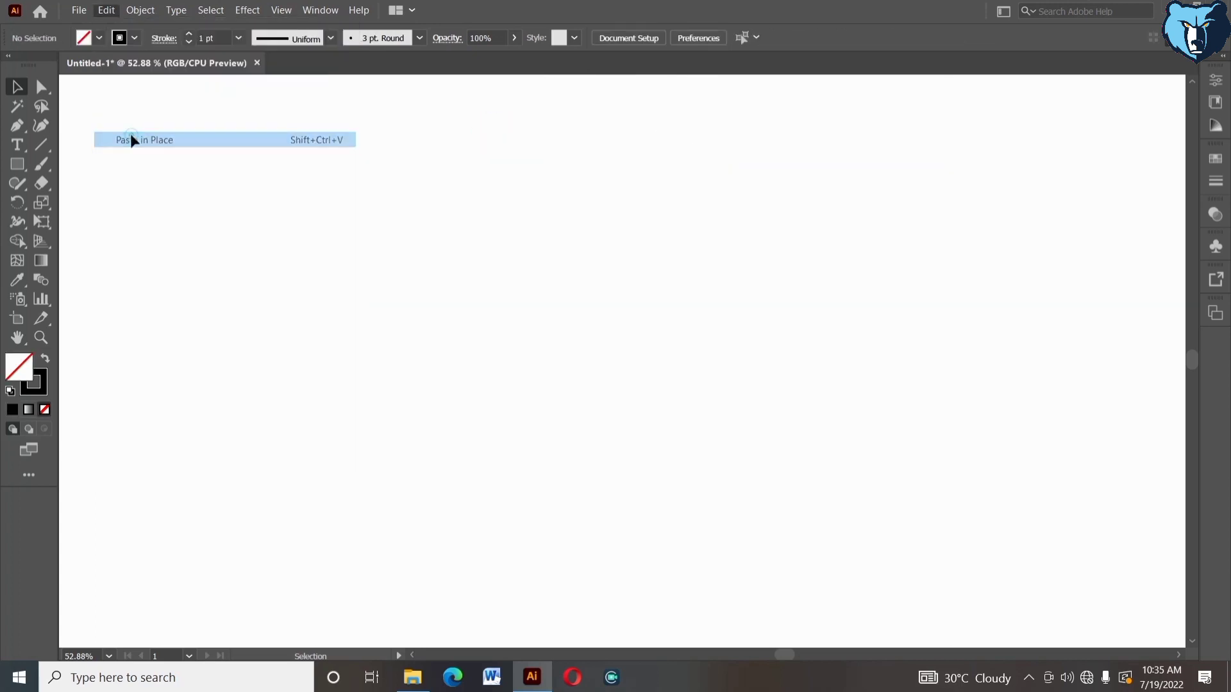
{"action": "left_click", "coordinate": [132, 137]}
Scale the g up proportionally and set its stroke to None.
{"action": "left_click_drag", "start_coordinate": [717, 325], "coordinate": [742, 327]}
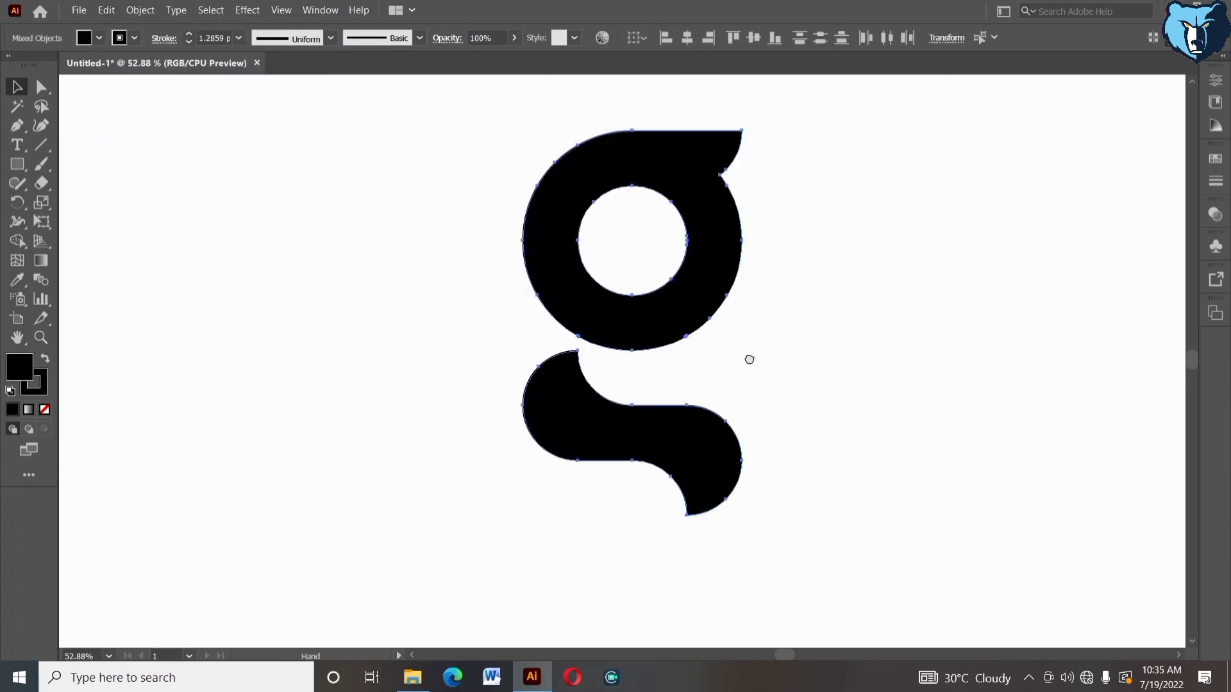
{"action": "scroll", "coordinate": [750, 357], "scroll_direction": "right", "scroll_amount": 1}
{"action": "left_click", "coordinate": [767, 382]}
{"action": "left_click_drag", "start_coordinate": [365, 121], "coordinate": [806, 524]}
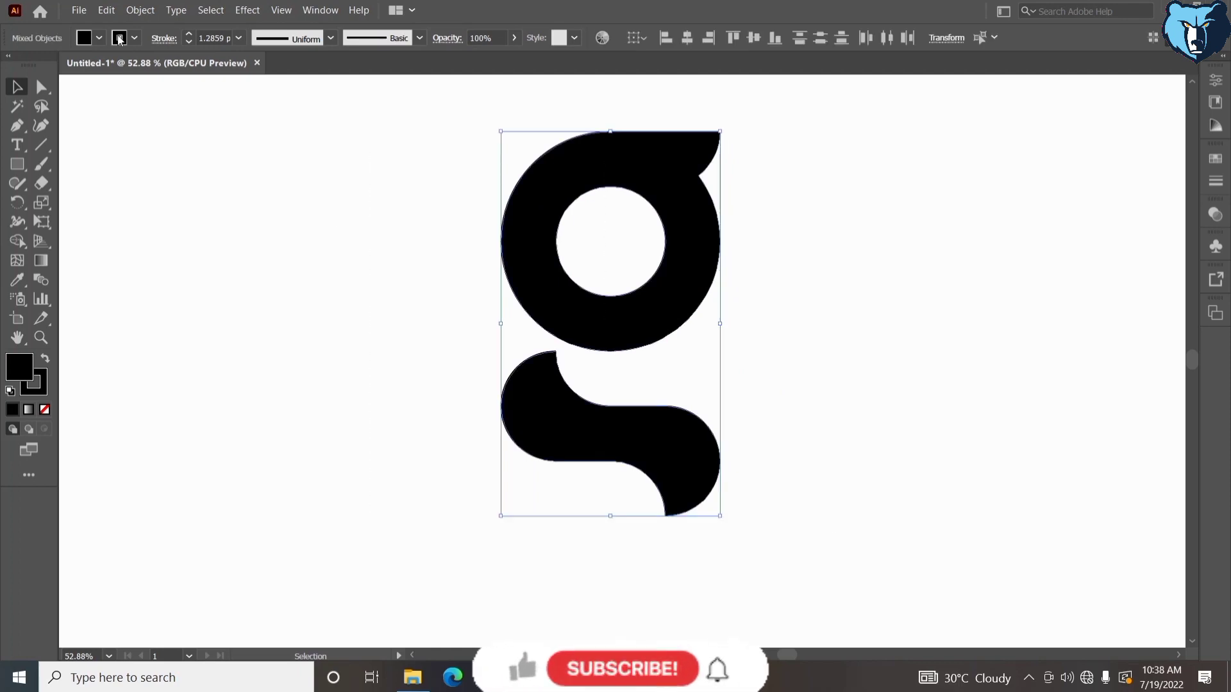
{"action": "left_click", "coordinate": [134, 38]}
{"action": "left_click", "coordinate": [11, 63]}
{"action": "left_click", "coordinate": [434, 329]}
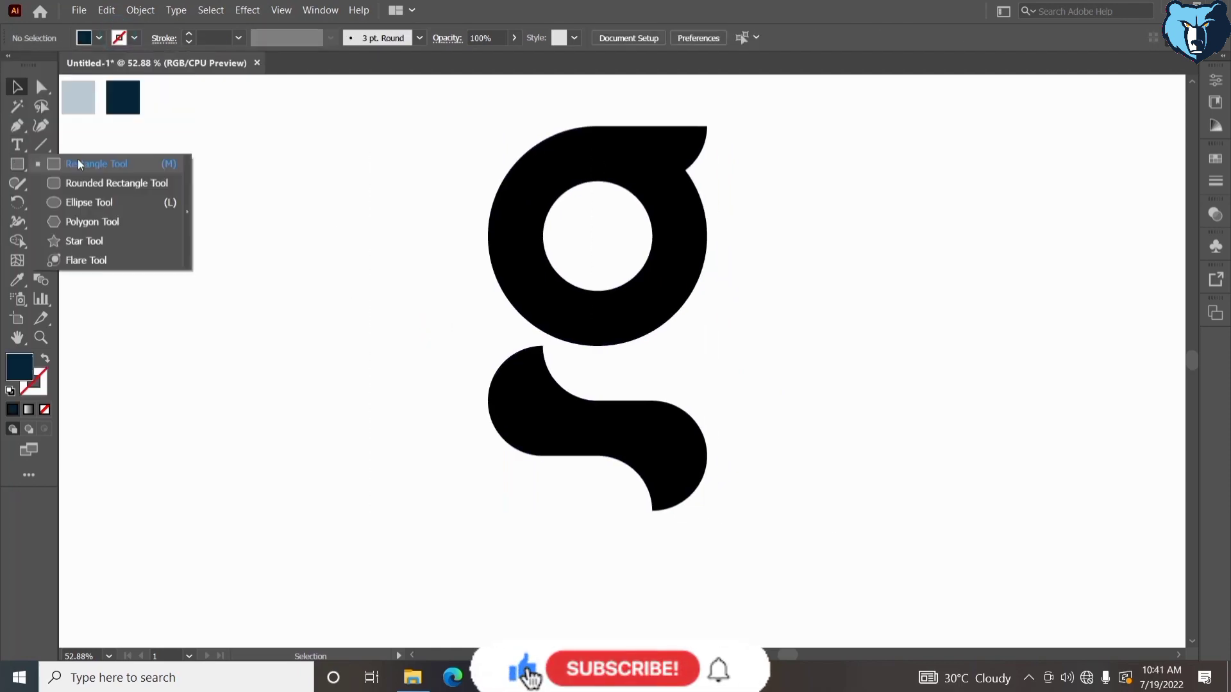
Draw a rectangle covering the whole artboard and send it to the back.
{"action": "left_click", "coordinate": [79, 164]}
{"action": "left_click_drag", "start_coordinate": [157, 85], "coordinate": [1151, 646]}
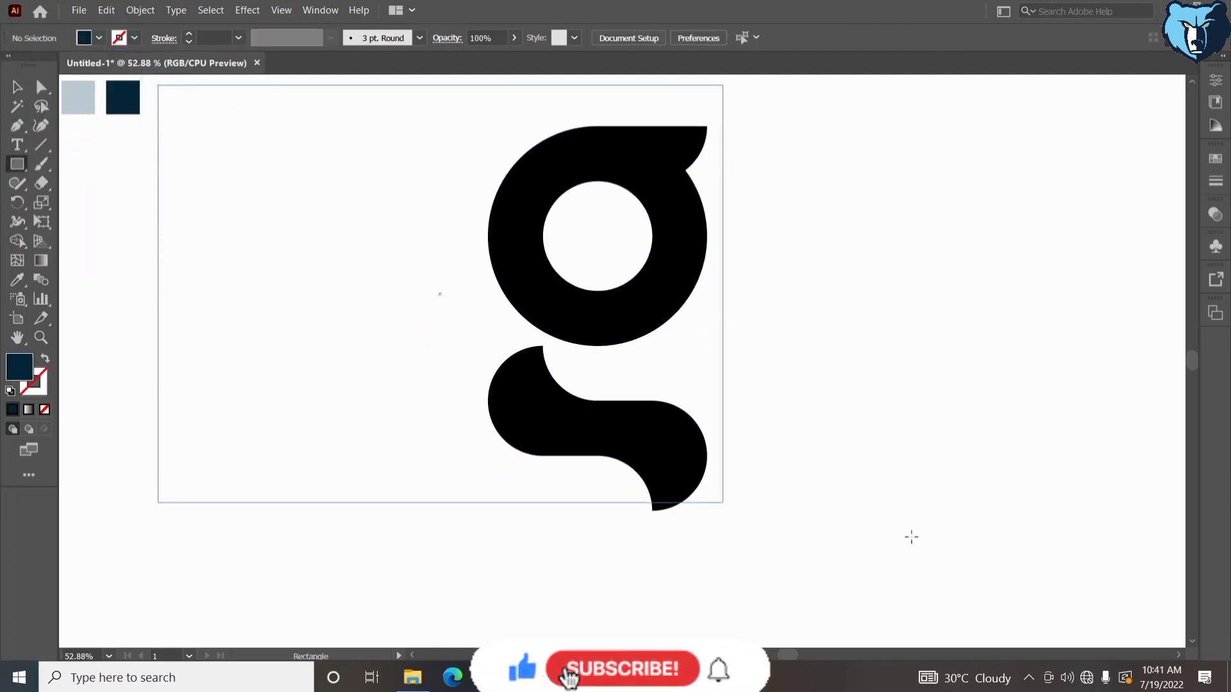
{"action": "key", "text": "v"}
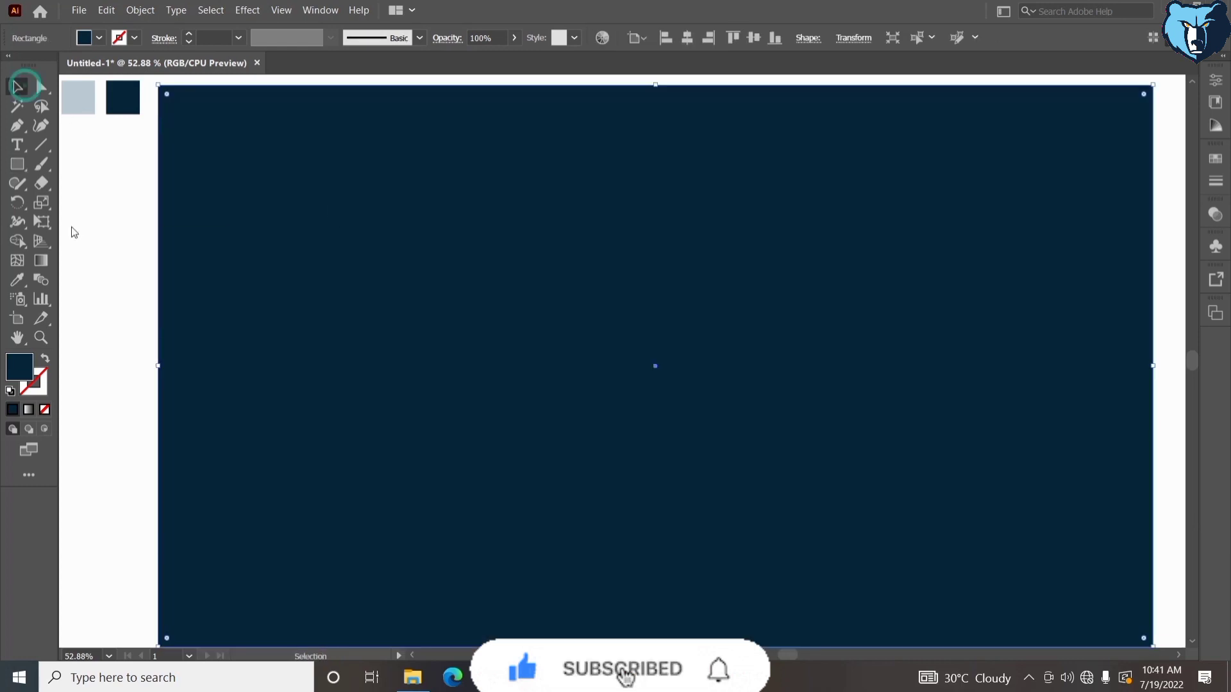
{"action": "right_click", "coordinate": [73, 227]}
{"action": "left_click", "coordinate": [259, 527]}
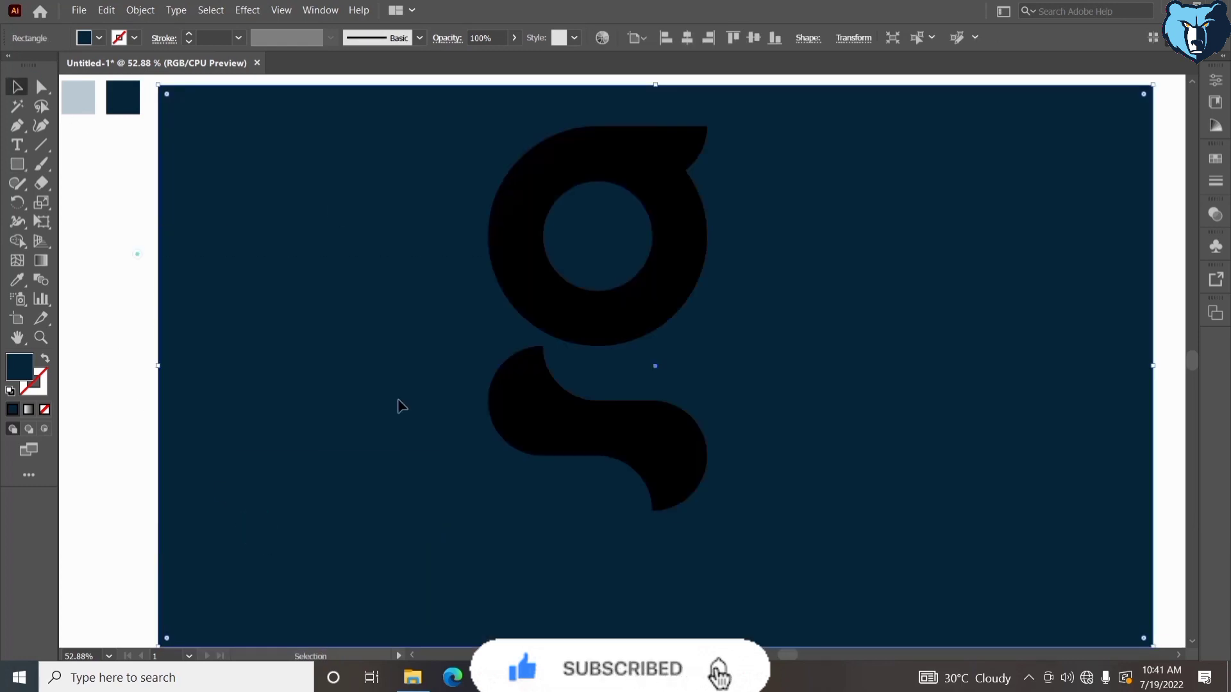
Centre the g on the navy rectangle horizontally and vertically.
{"action": "left_click", "coordinate": [634, 341], "text": "shift"}
{"action": "left_click", "coordinate": [686, 37]}
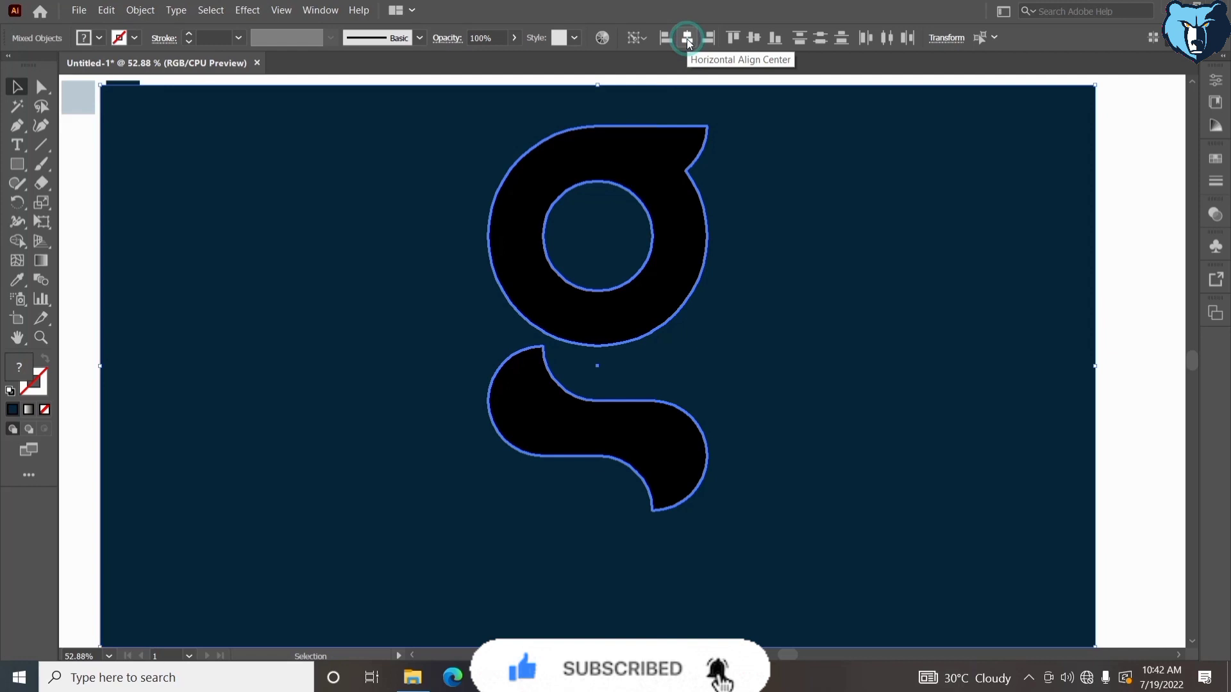
{"action": "left_click", "coordinate": [754, 38]}
{"action": "left_click_drag", "start_coordinate": [621, 249], "coordinate": [639, 242]}
Move the small navy circle sample off the artboard.
{"action": "left_click", "coordinate": [171, 209]}
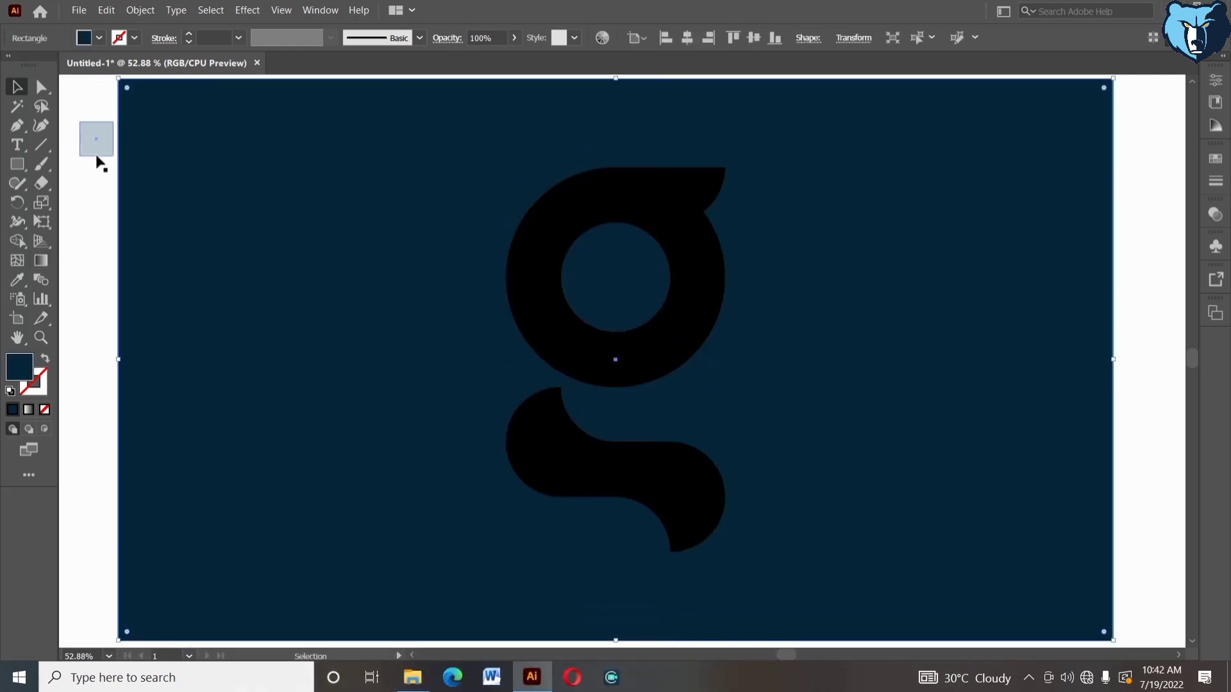
{"action": "left_click", "coordinate": [142, 141]}
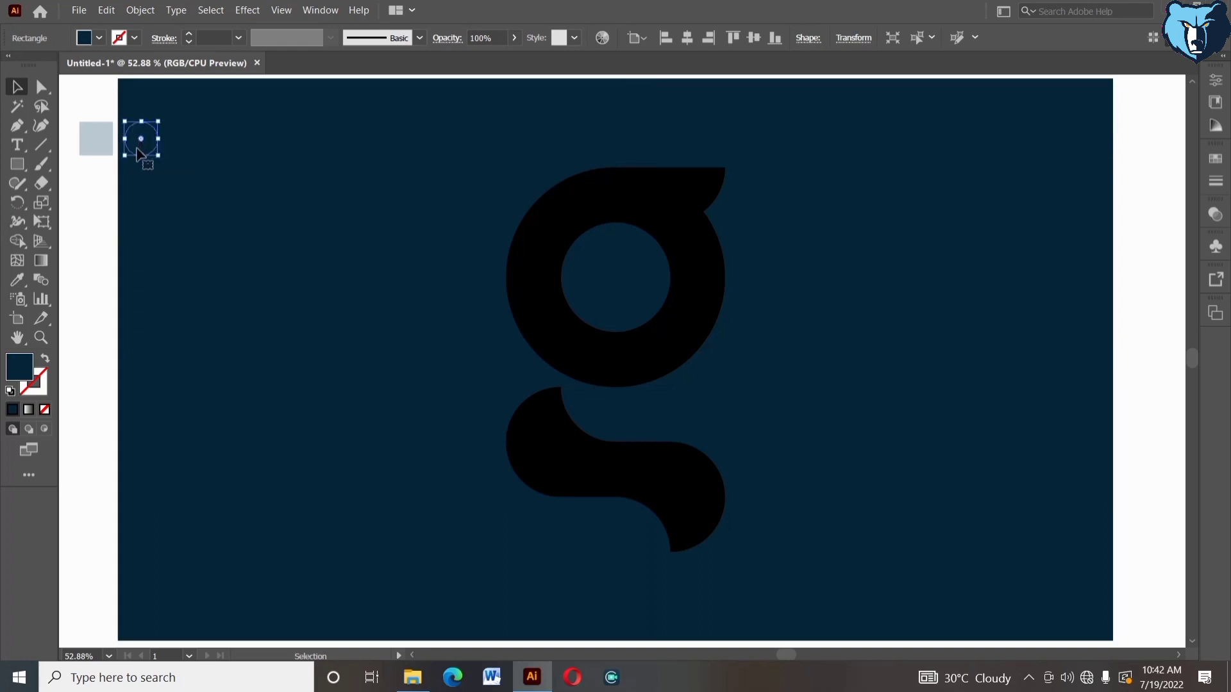
{"action": "left_click_drag", "start_coordinate": [141, 154], "coordinate": [91, 207]}
{"action": "left_click", "coordinate": [123, 248]}
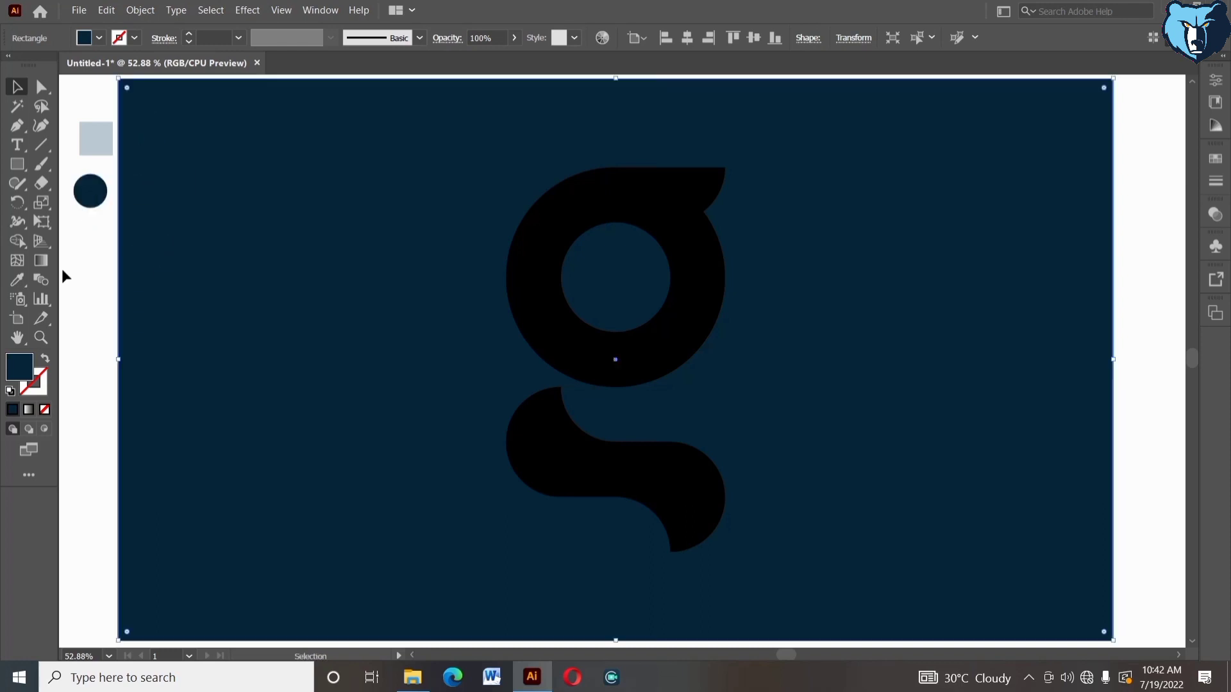
Eyedrop the light grey-blue onto the g and delete the leftover colour samples.
{"action": "left_click", "coordinate": [23, 277]}
{"action": "left_click", "coordinate": [528, 302], "text": "ctrl"}
{"action": "left_click", "coordinate": [92, 138]}
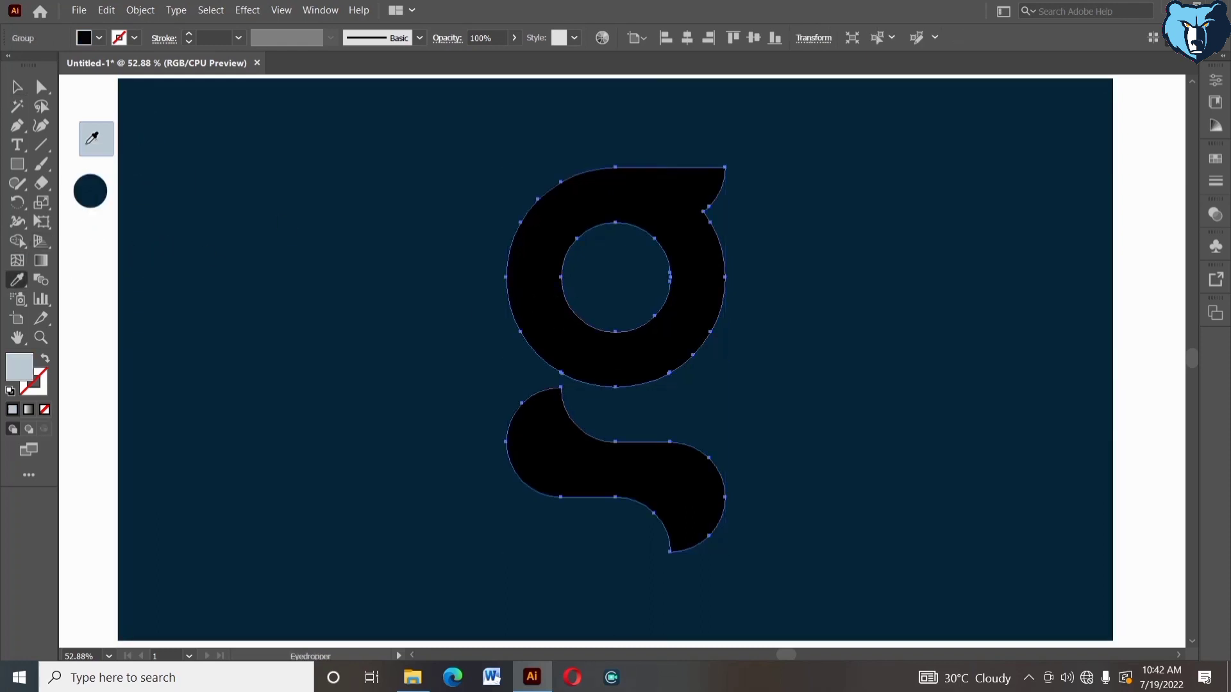
{"action": "key", "text": "v"}
{"action": "left_click", "coordinate": [82, 268]}
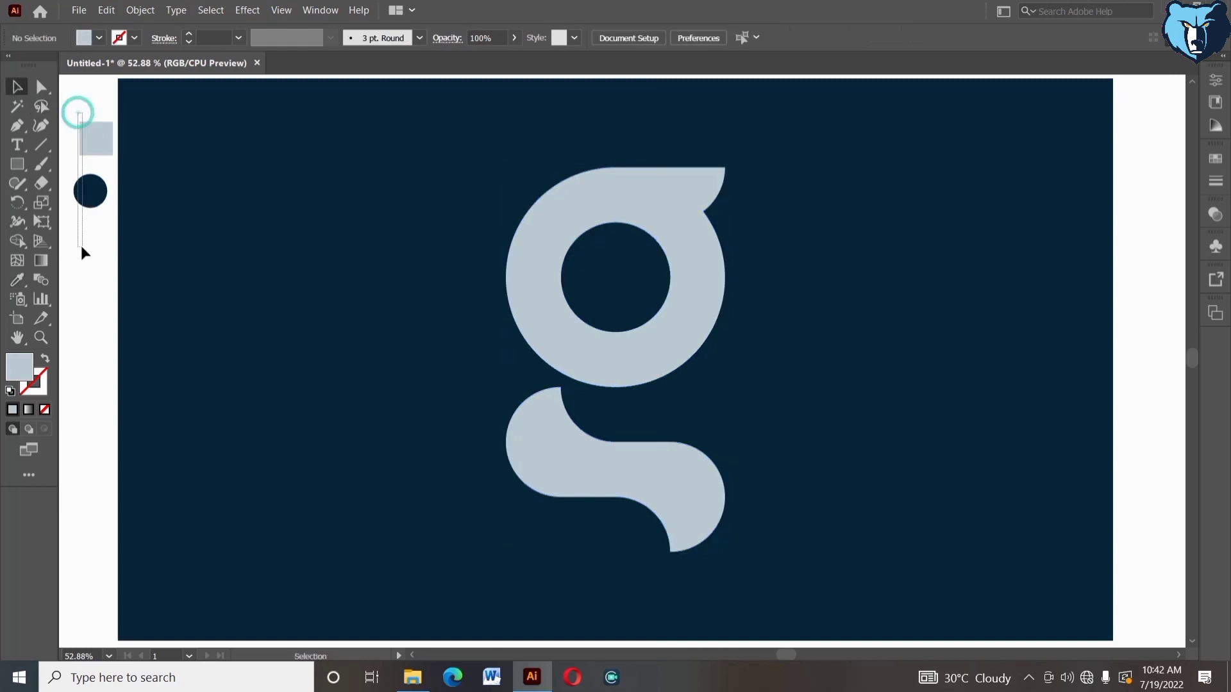
{"action": "left_click_drag", "start_coordinate": [81, 246], "coordinate": [82, 250]}
{"action": "key", "text": "Delete"}
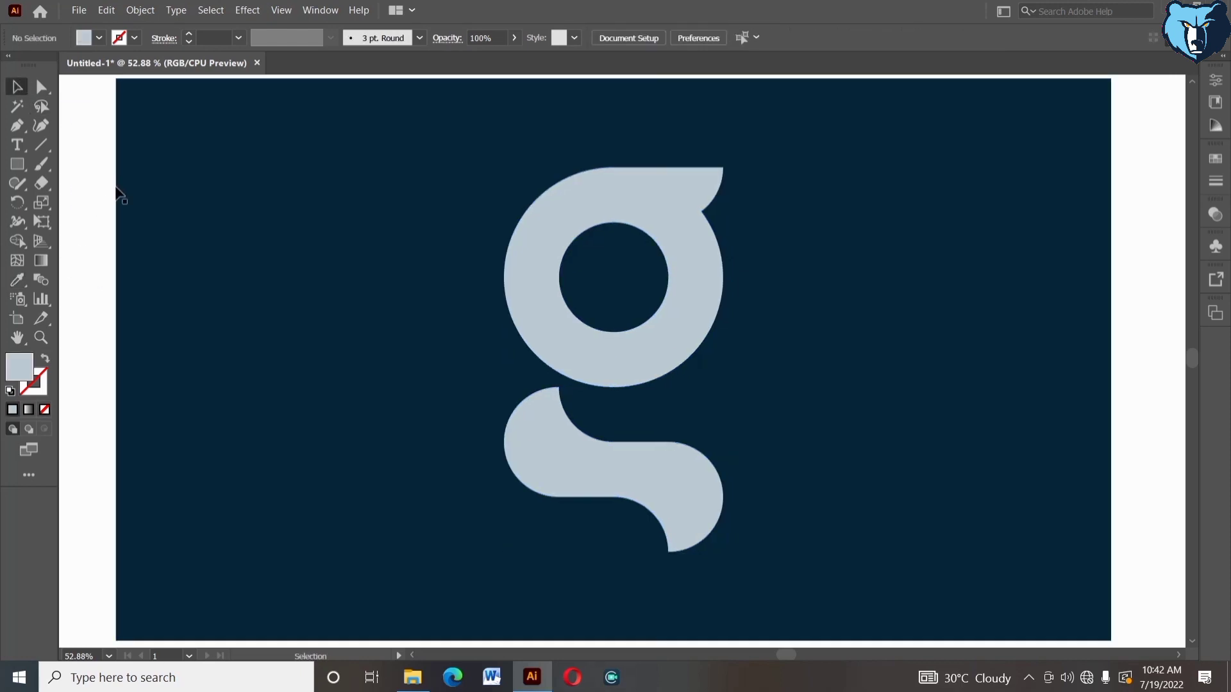
Move the background rectangle aside and draw a flat black ellipse below the g.
{"action": "left_click_drag", "start_coordinate": [170, 228], "coordinate": [991, 397]}
{"action": "left_click_drag", "start_coordinate": [695, 432], "coordinate": [673, 370]}
{"action": "left_click", "coordinate": [17, 164]}
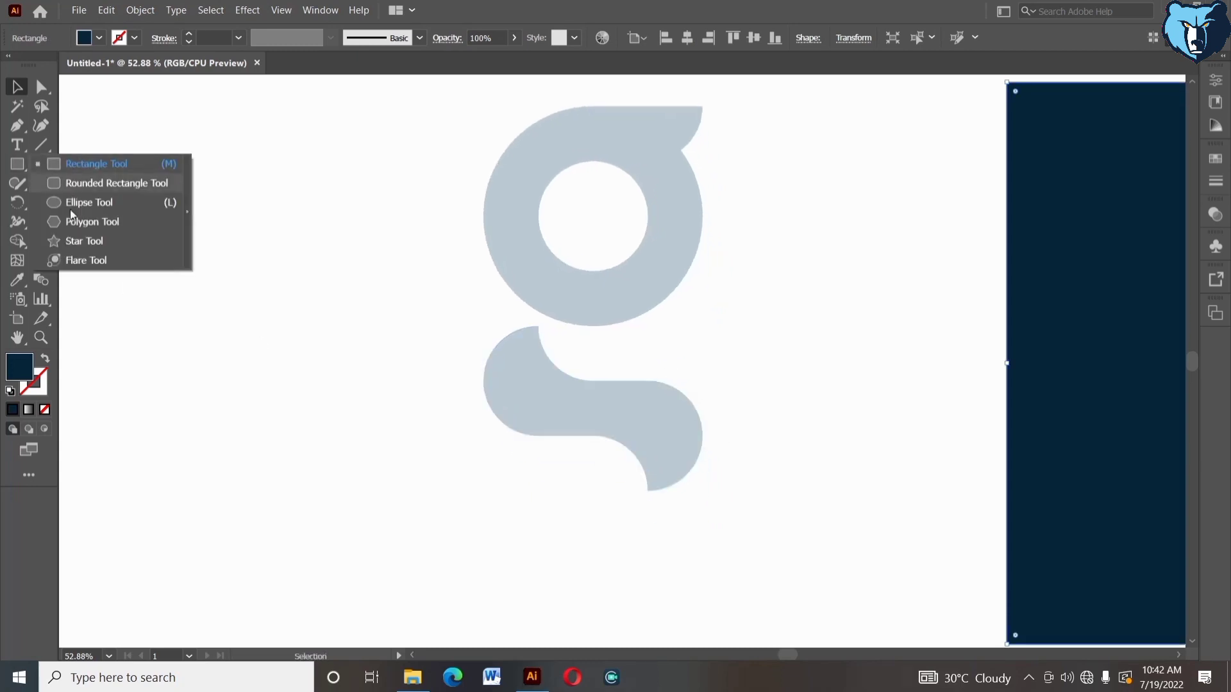
{"action": "left_click", "coordinate": [72, 215]}
{"action": "left_click", "coordinate": [84, 38]}
{"action": "left_click", "coordinate": [38, 77]}
{"action": "left_click_drag", "start_coordinate": [493, 544], "coordinate": [754, 559]}
Apply a Feather effect to the ellipse's edges.
{"action": "left_click", "coordinate": [247, 11]}
{"action": "mouse_move", "coordinate": [267, 216]}
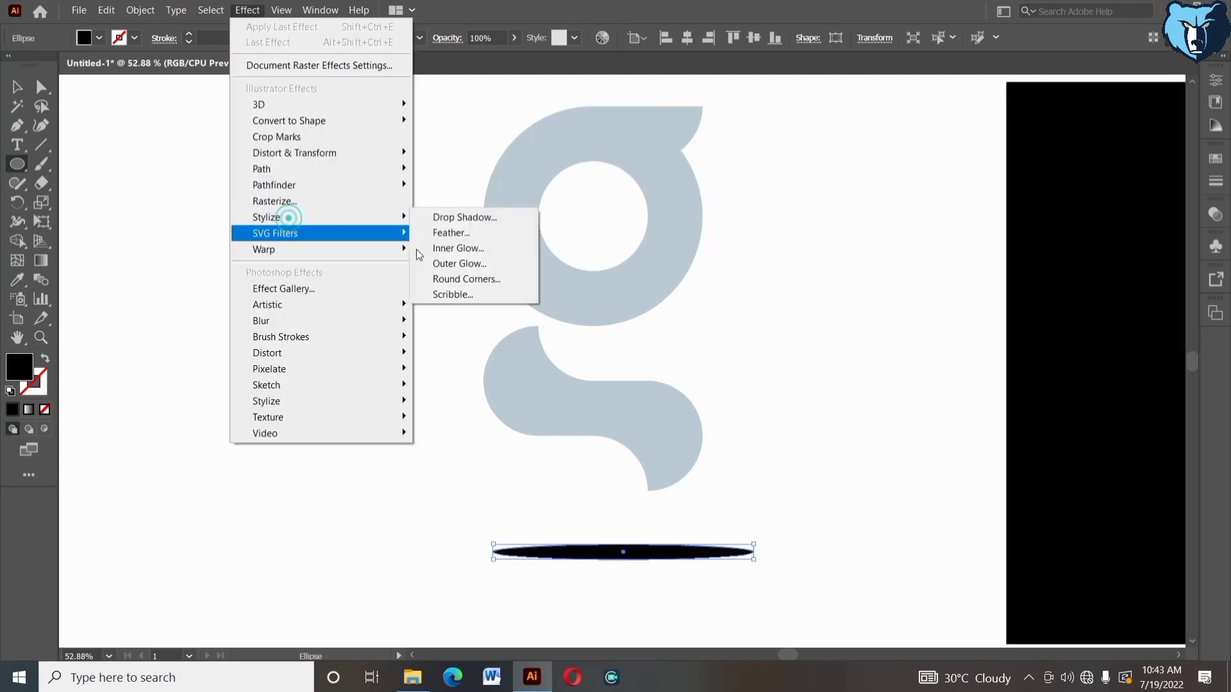
{"action": "left_click", "coordinate": [458, 235]}
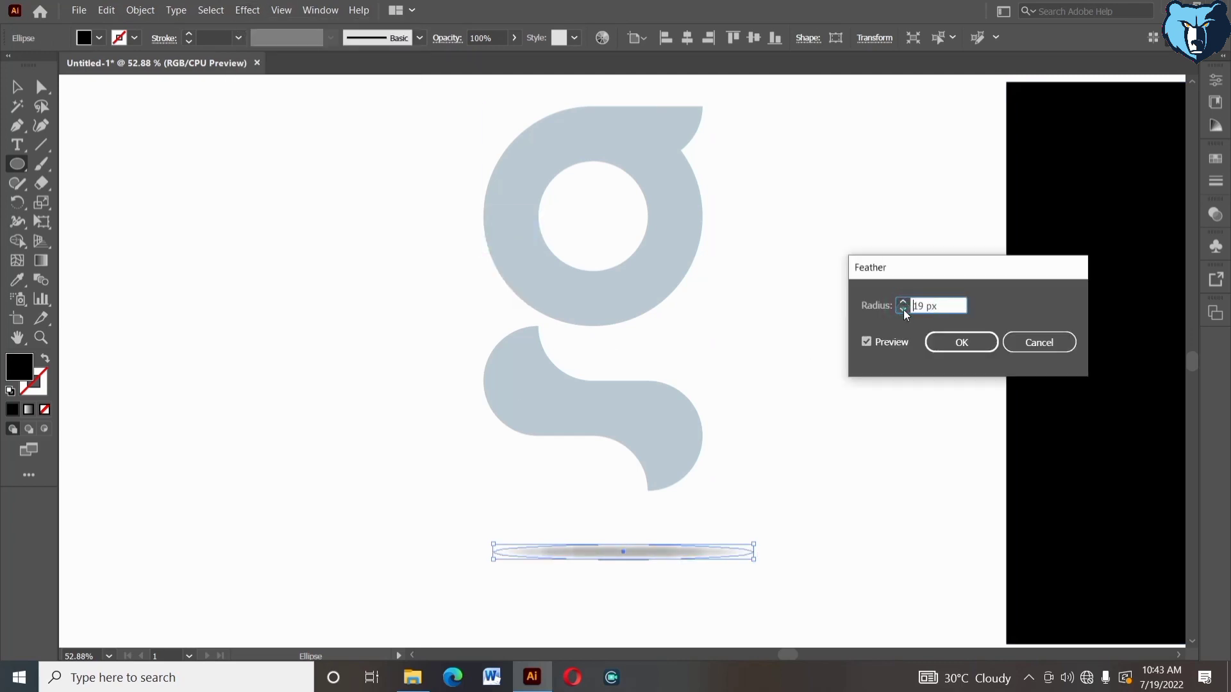
{"action": "left_click", "coordinate": [946, 342]}
Add a Gaussian Blur to the feathered ellipse, then deselect it.
{"action": "left_click", "coordinate": [243, 13]}
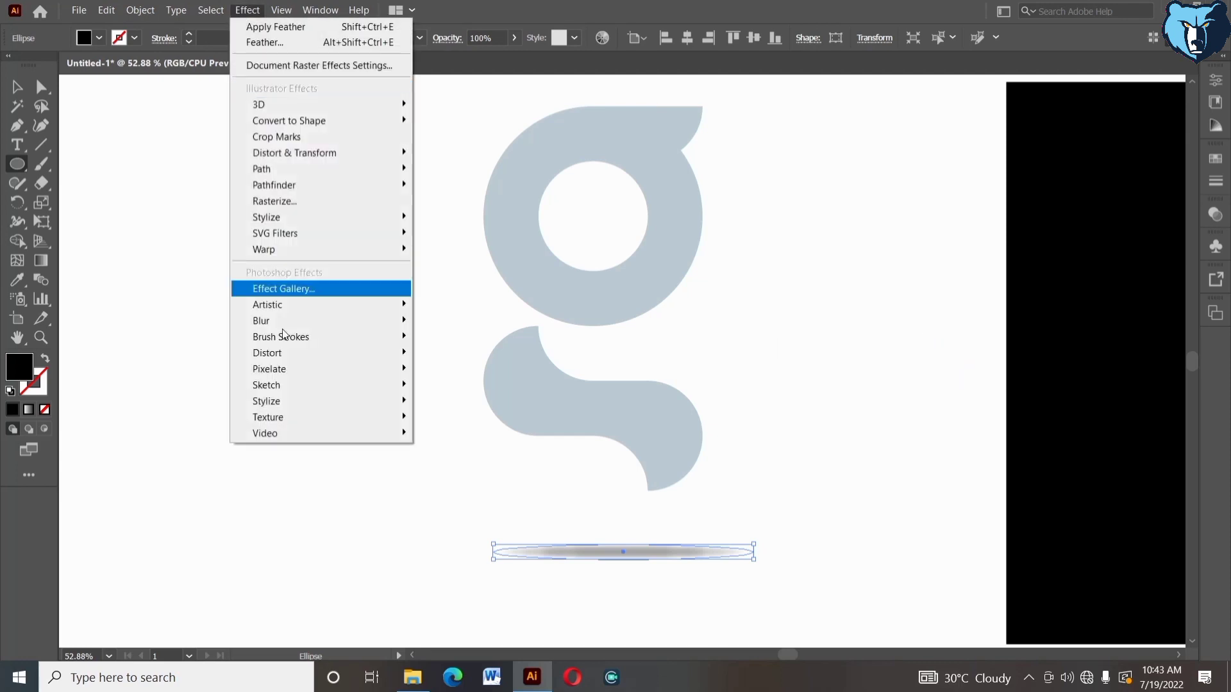
{"action": "left_click", "coordinate": [436, 319]}
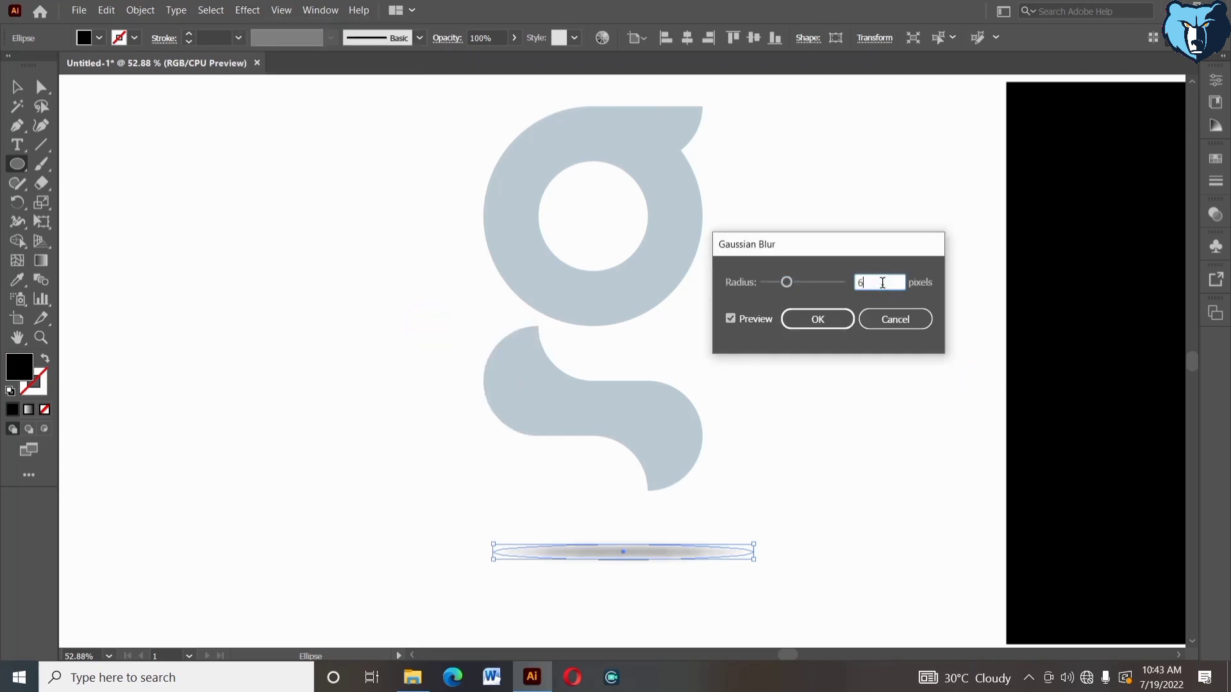
{"action": "key", "text": "Return"}
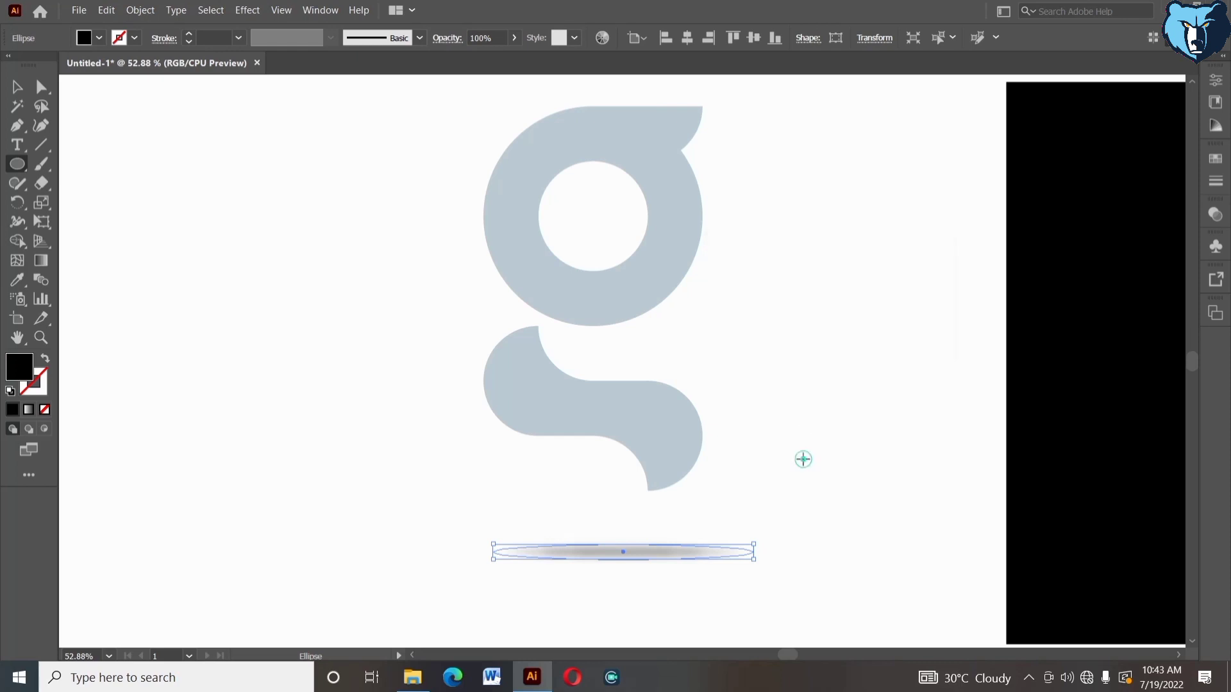
{"action": "left_click", "coordinate": [803, 459]}
{"action": "key", "text": "Escape"}
{"action": "key", "text": "v"}
{"action": "left_click", "coordinate": [216, 323]}
Centre the shadow ellipse horizontally under the g, undoing an accidental colour change.
{"action": "left_click_drag", "start_coordinate": [417, 197], "coordinate": [627, 582]}
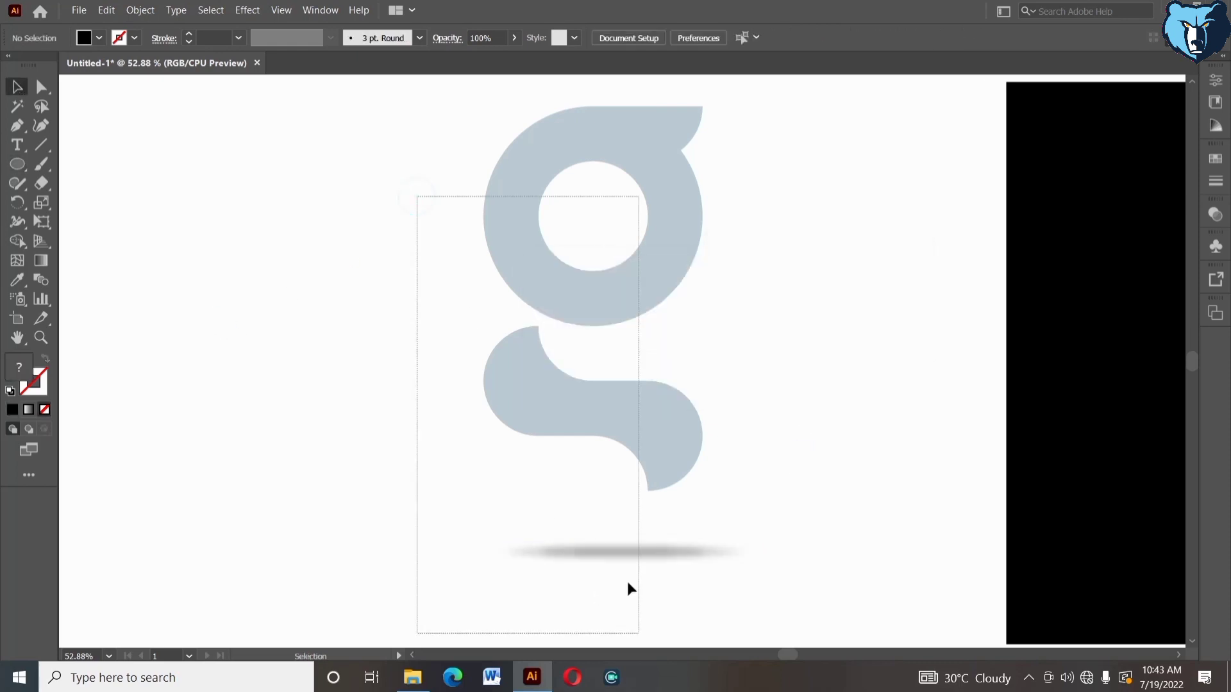
{"action": "left_click", "coordinate": [609, 402]}
{"action": "left_click", "coordinate": [686, 38]}
{"action": "left_click", "coordinate": [901, 390]}
{"action": "left_click", "coordinate": [591, 429]}
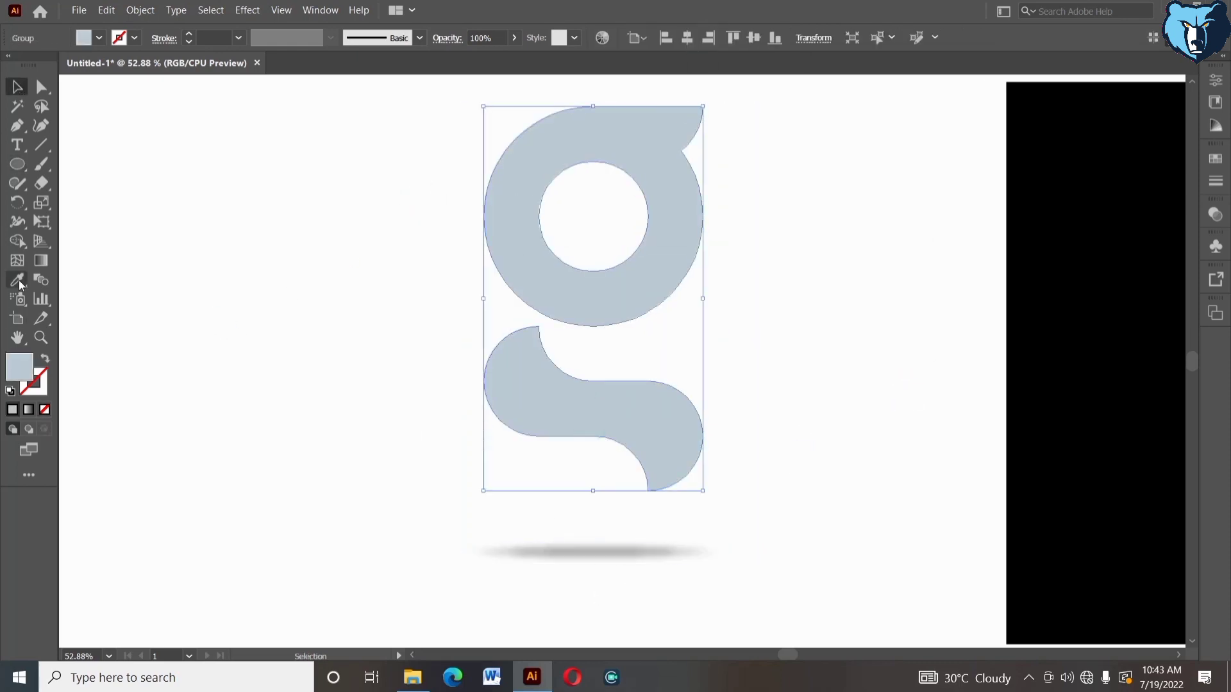
{"action": "left_click", "coordinate": [20, 285]}
{"action": "left_click", "coordinate": [647, 550]}
{"action": "key", "text": "ctrl+z"}
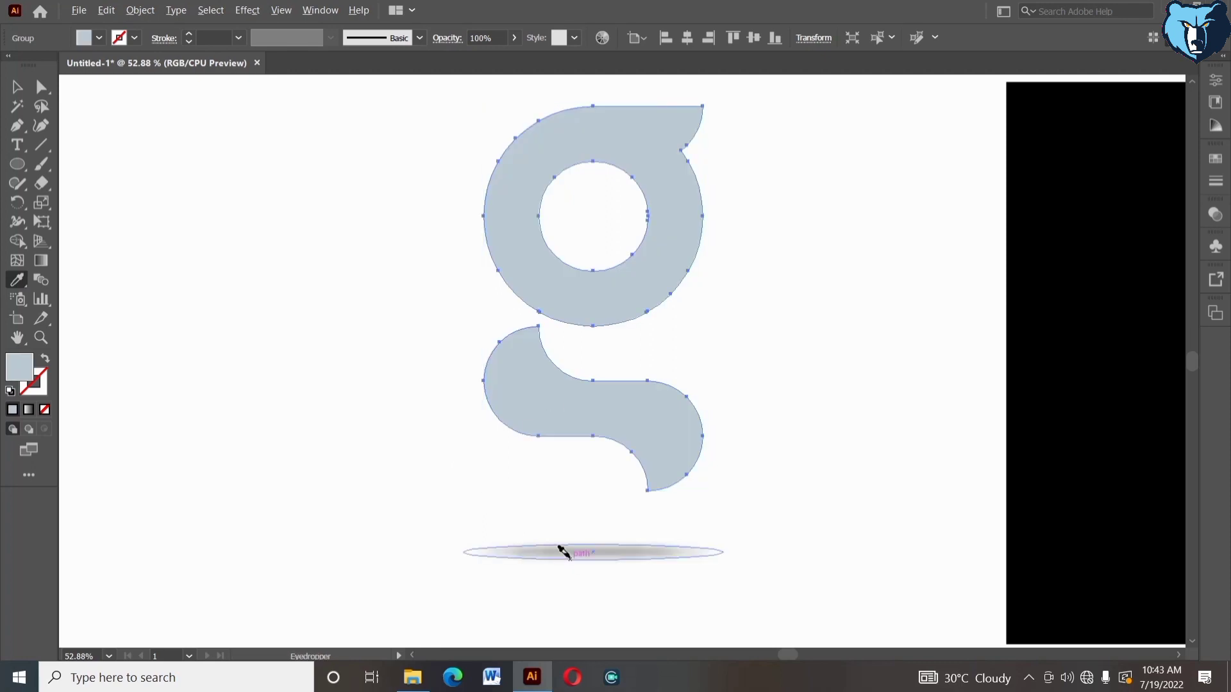
{"action": "key", "text": "v"}
{"action": "left_click", "coordinate": [577, 549]}
{"action": "left_click", "coordinate": [300, 302]}
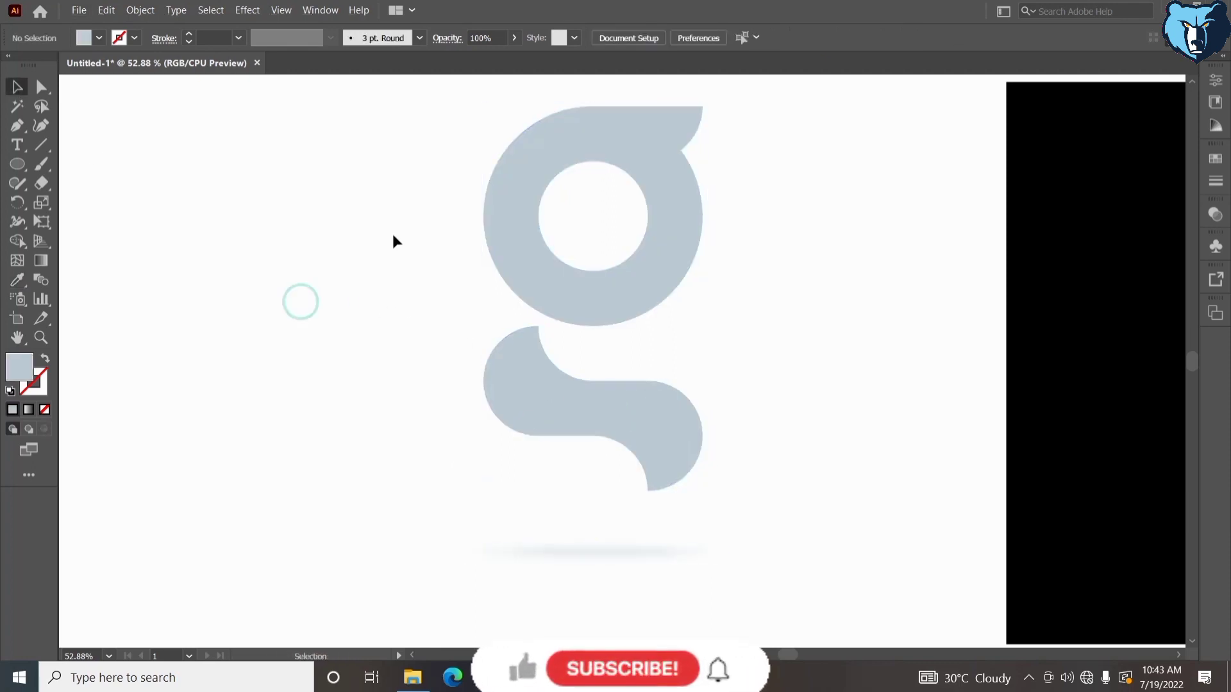
Group the g together with its shadow ellipse.
{"action": "left_click_drag", "start_coordinate": [381, 168], "coordinate": [641, 606]}
{"action": "right_click", "coordinate": [641, 606]}
{"action": "left_click", "coordinate": [725, 488]}
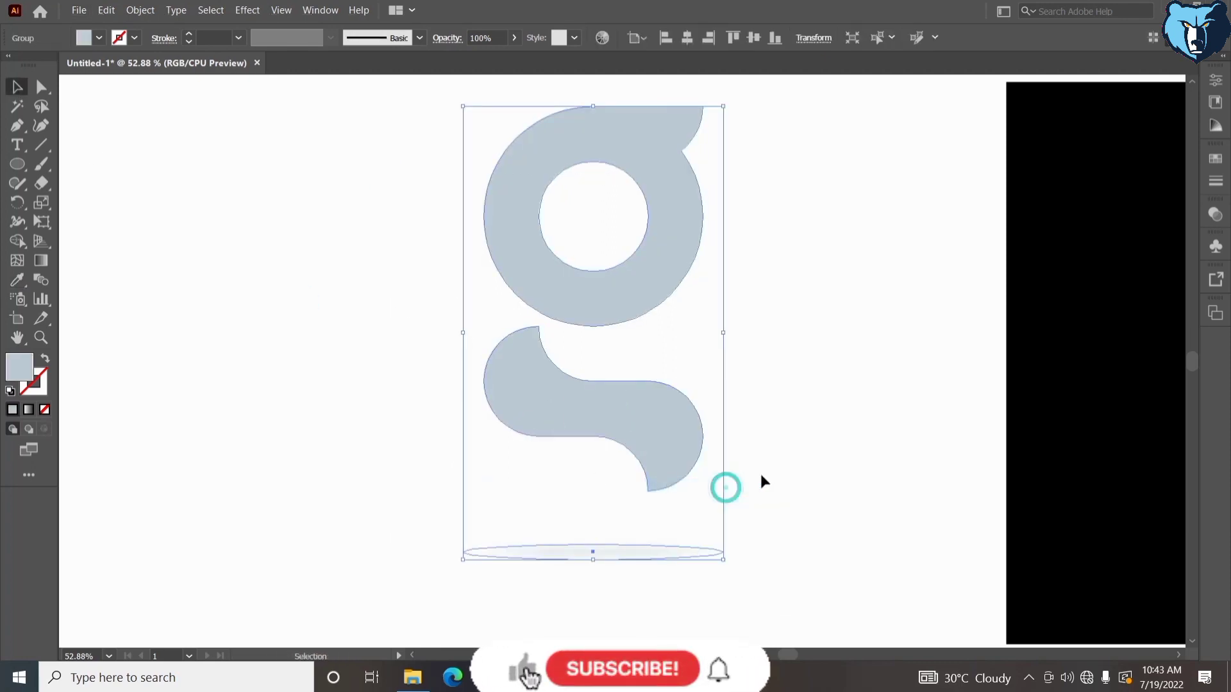
Centre the logo group horizontally and vertically on the black rectangle.
{"action": "left_click", "coordinate": [1030, 372], "text": "shift"}
{"action": "left_click", "coordinate": [663, 255]}
{"action": "left_click", "coordinate": [687, 38]}
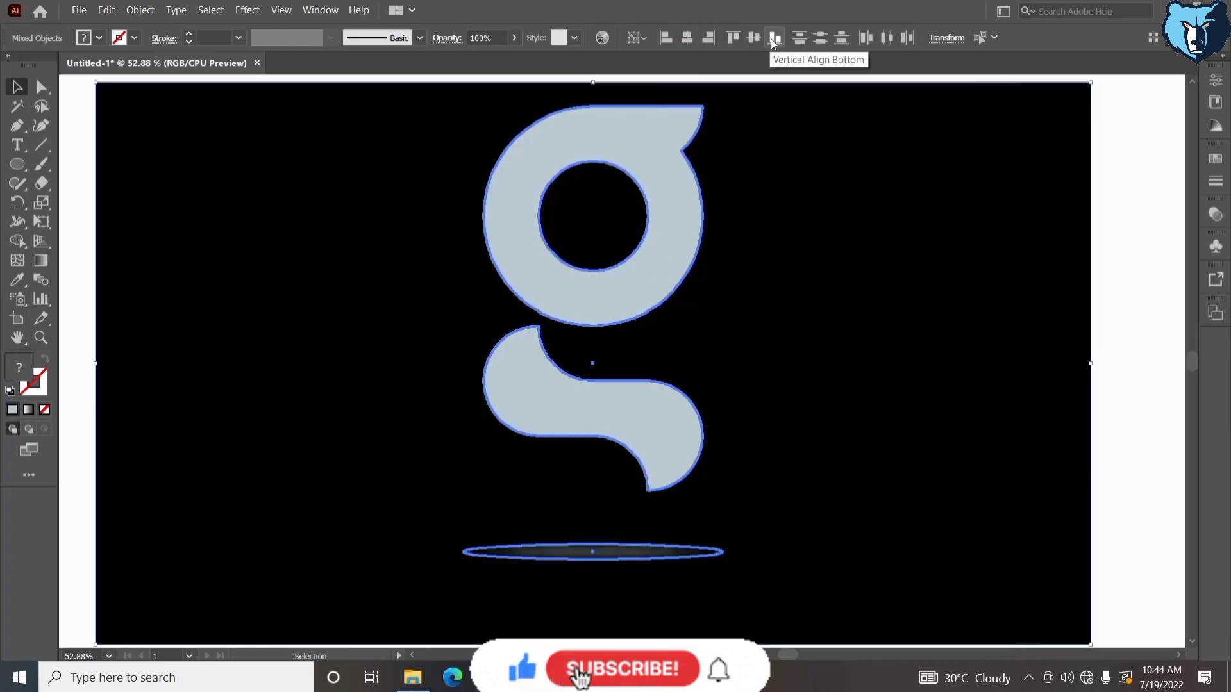
{"action": "left_click", "coordinate": [771, 39]}
{"action": "left_click", "coordinate": [1140, 379]}
{"action": "left_click_drag", "start_coordinate": [1140, 379], "coordinate": [1132, 409]}
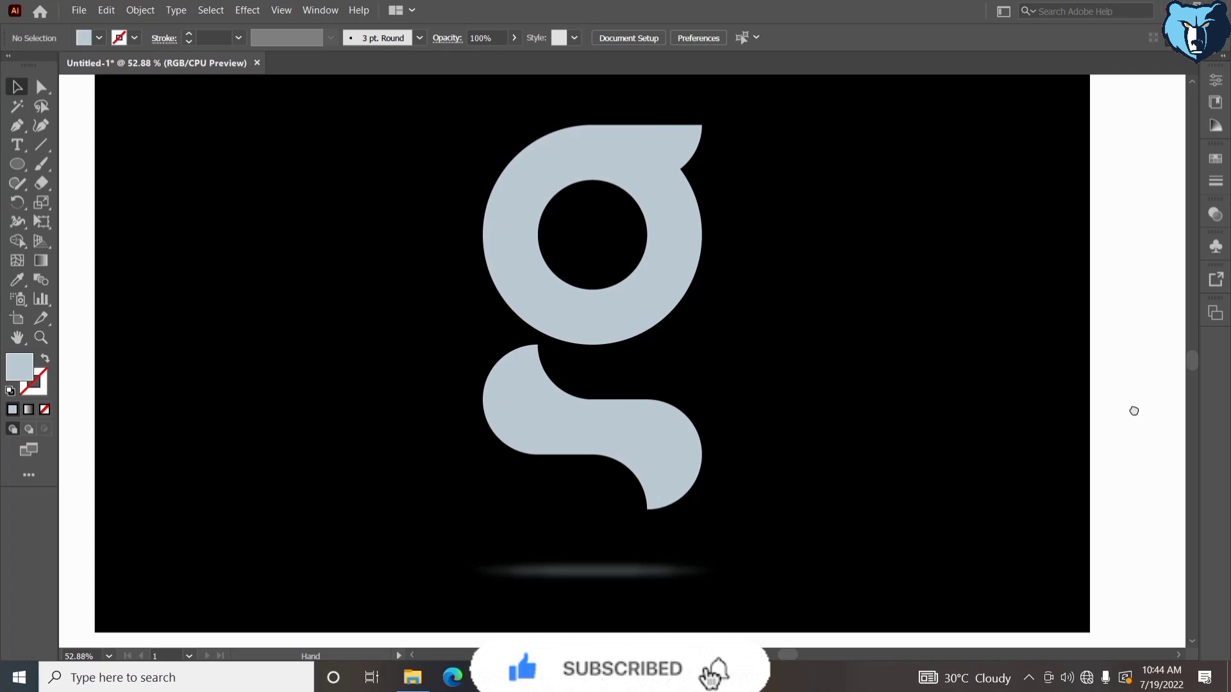
Check the background rectangle's fill colour, leave it unchanged, and deselect.
{"action": "left_click", "coordinate": [341, 273]}
{"action": "left_click", "coordinate": [84, 38]}
{"action": "left_click", "coordinate": [80, 214]}
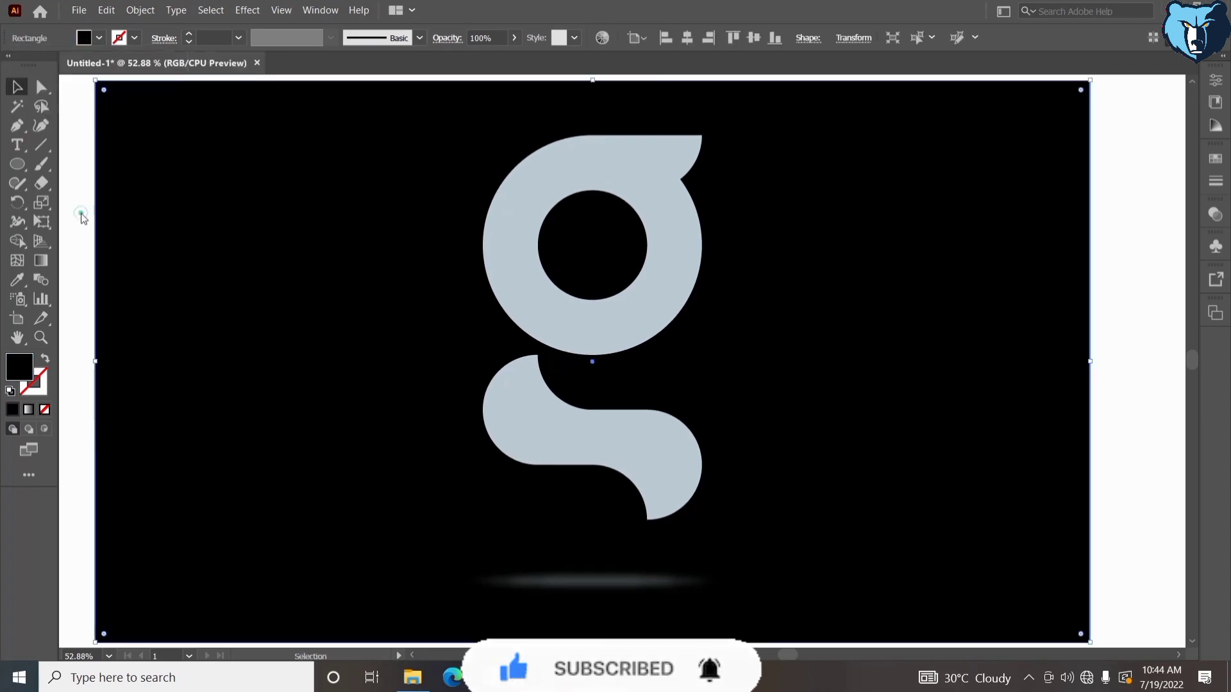
{"action": "left_click", "coordinate": [71, 157]}
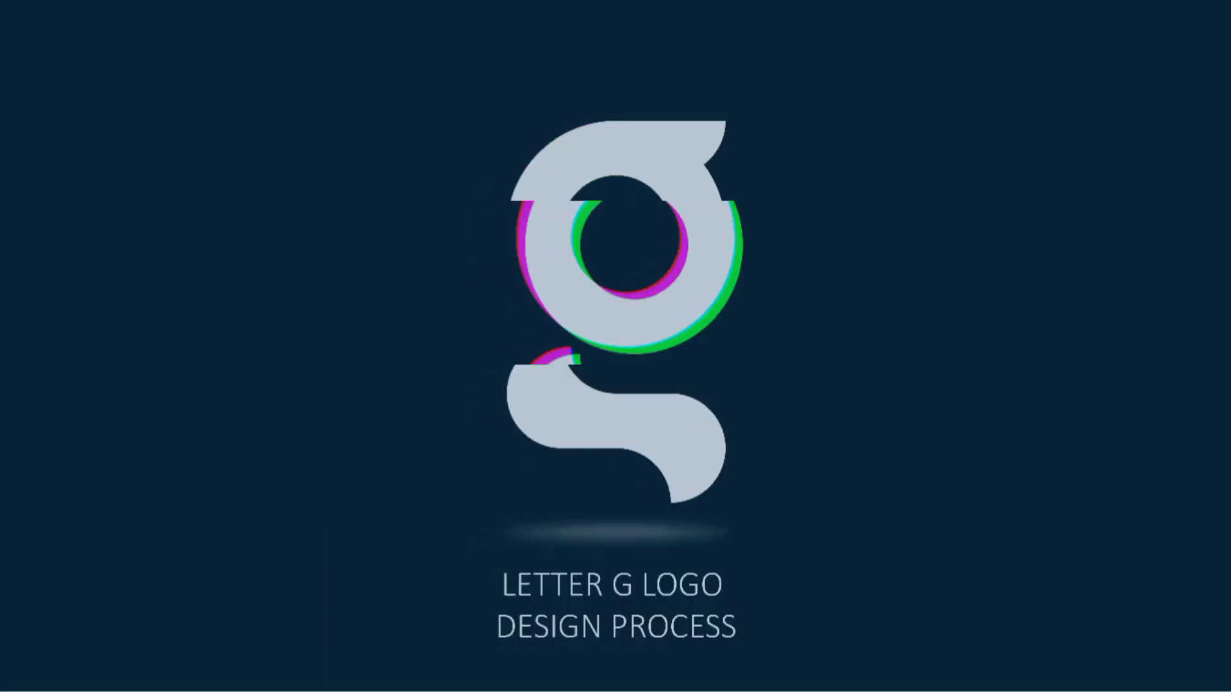